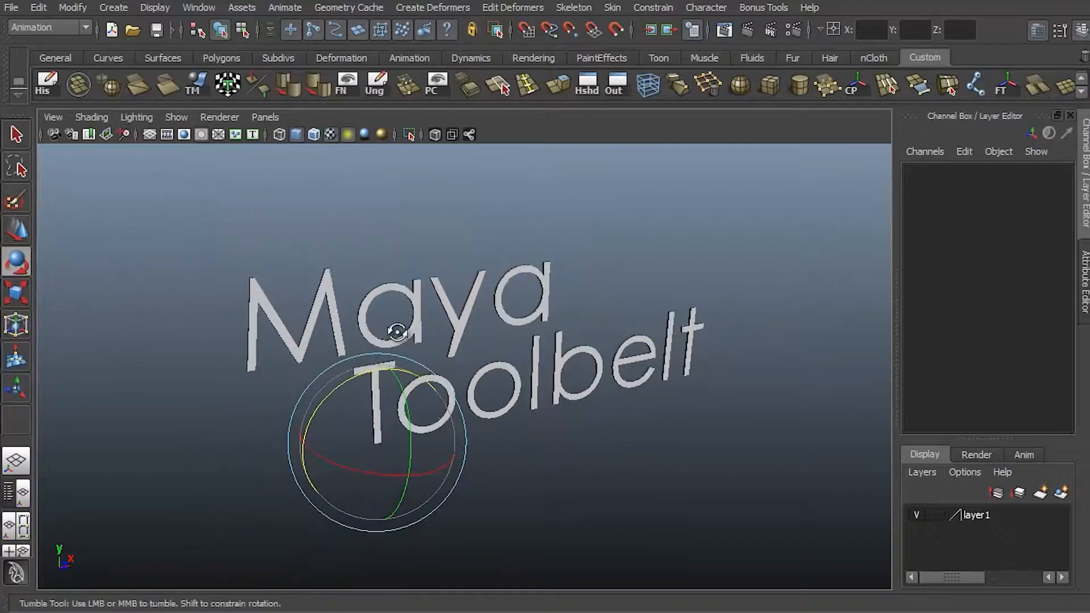
Relocate the pivot on the Maya Toolbelt lettering and rotate the selection around it
middle_click_drag(462, 285, 450, 340, "alt")
key("Insert")
left_click_drag(339, 480, 258, 318)
key("Insert")
left_click_drag(255, 256, 248, 144)
key("q")
right_click_drag(527, 323, 692, 418, "alt")
left_click_drag(692, 417, 636, 386, "alt")
right_click_drag(636, 386, 715, 327, "alt")
middle_click_drag(715, 328, 713, 282, "alt")
left_click_drag(713, 283, 732, 289, "alt")
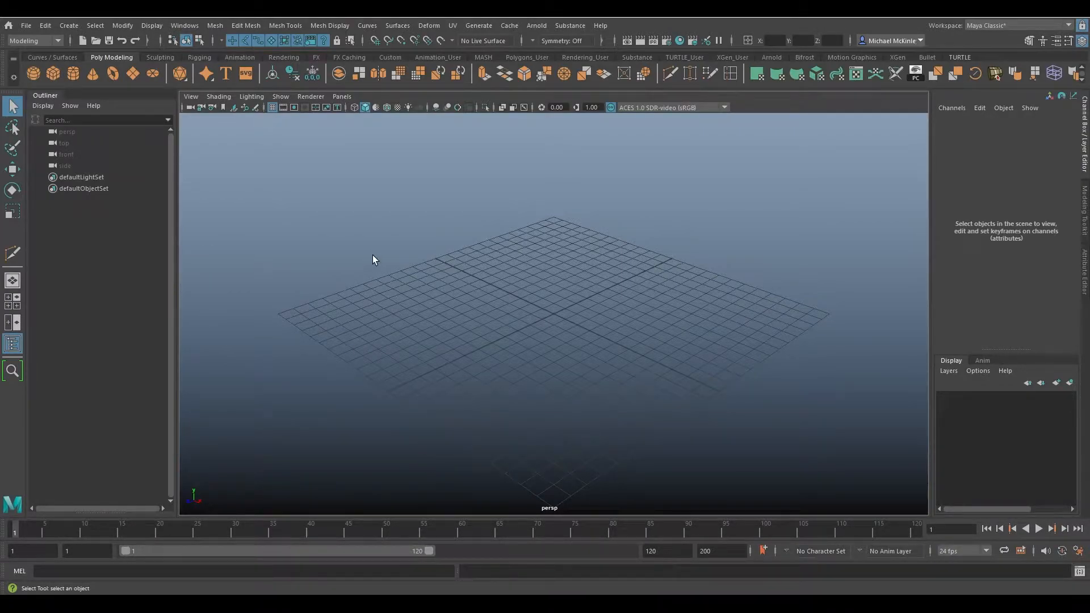
Reset the Conform options to their defaults and close the options
left_click(212, 25)
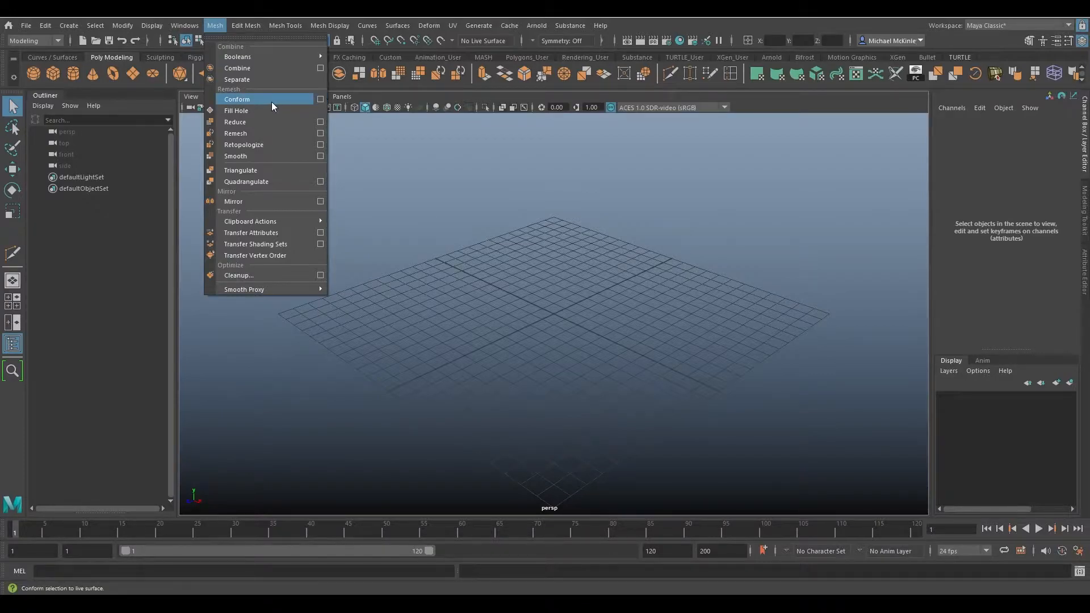
left_click(323, 101)
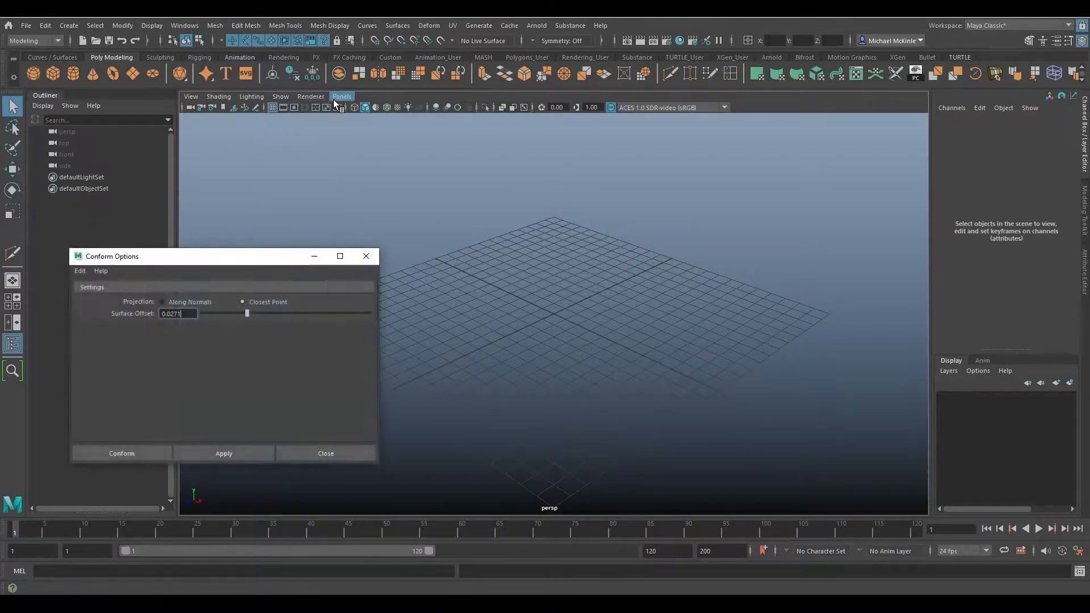
left_click_drag(191, 264, 541, 192)
left_click(429, 201)
left_click(447, 222)
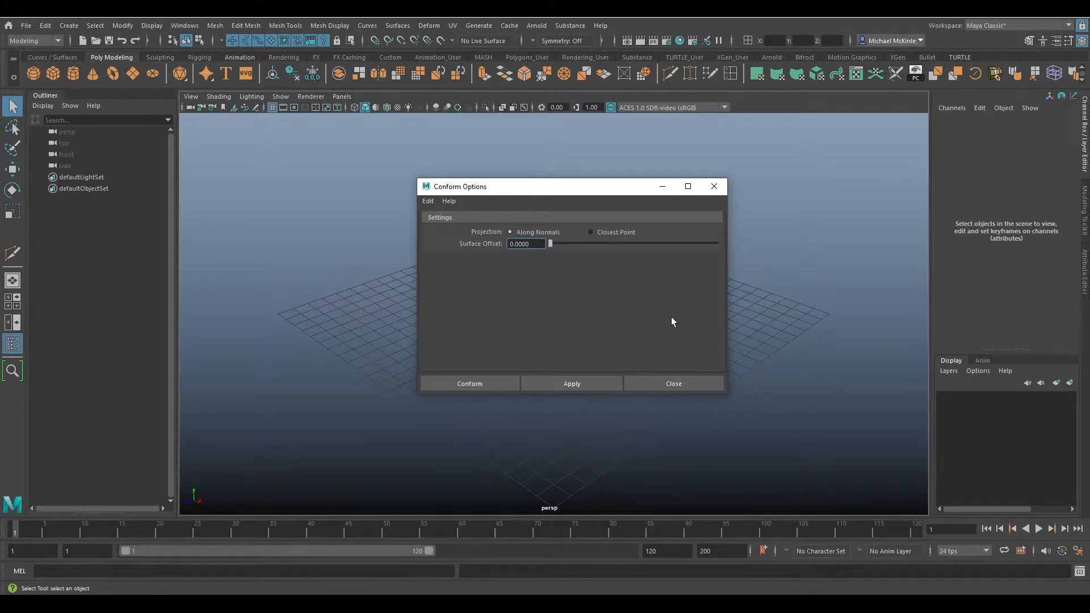
left_click(676, 382)
Create a polygon sphere scaled uniformly to about 7.6 and hide the grid
left_click_drag(605, 339, 583, 311, "alt")
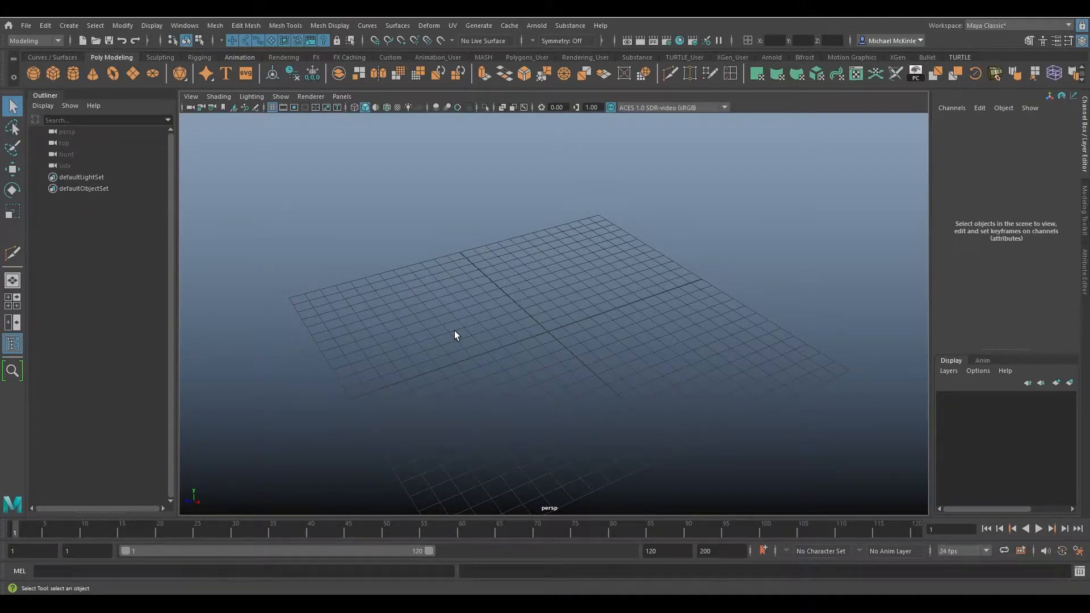
left_click(33, 75)
left_click_drag(635, 317, 702, 318, "alt")
key("r")
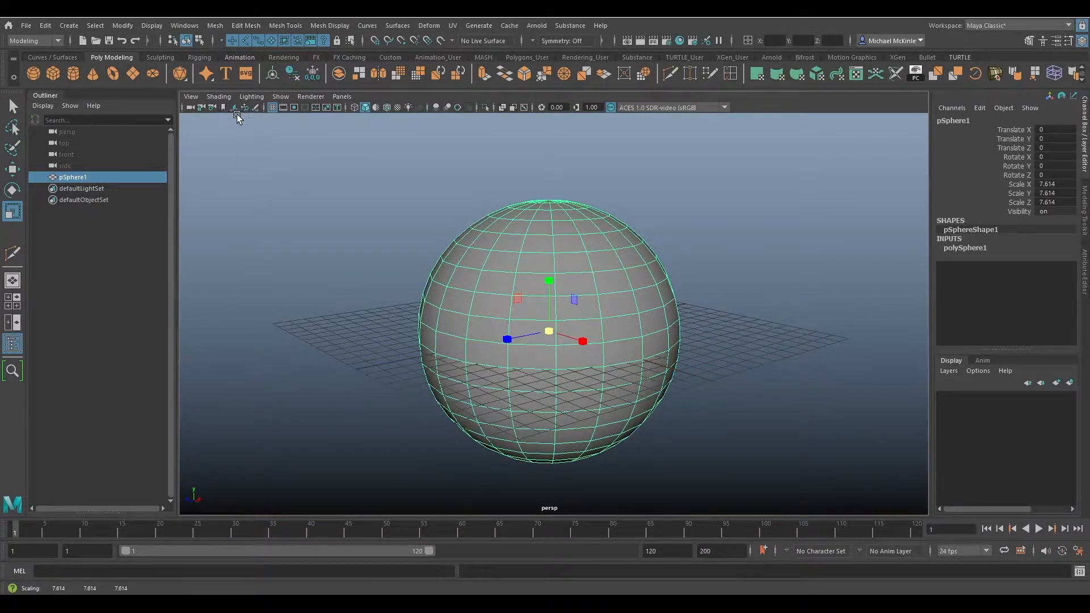
left_click(273, 108)
left_click_drag(500, 288, 588, 258, "alt")
Freeze the sphere's transformations and delete its construction history
key("w")
left_click(312, 74)
left_click(292, 75)
left_click_drag(446, 245, 486, 245, "alt")
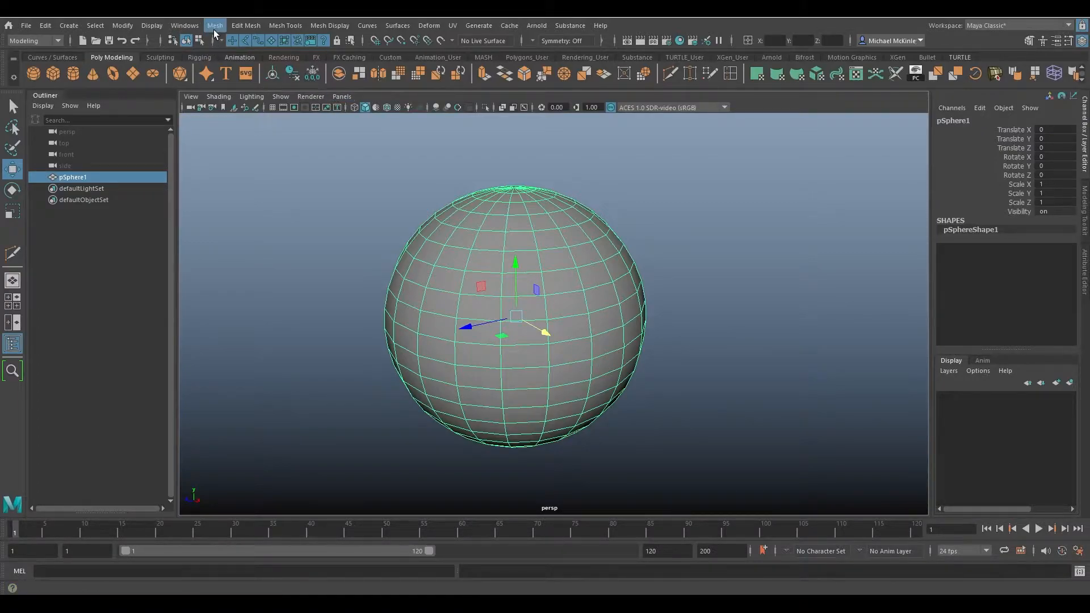
Create a polygon plane scaled to about 7.5, rotated -90° in Z, and placed beside the sphere at about X 8.2, Y 0.3, Z 0.3
left_click(74, 27)
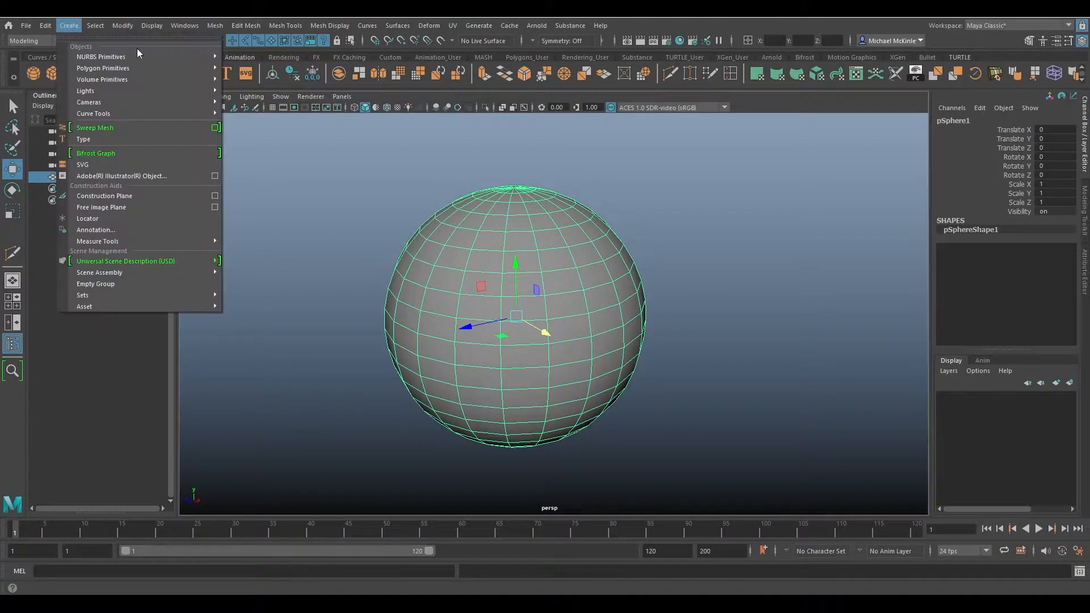
mouse_move(184, 65)
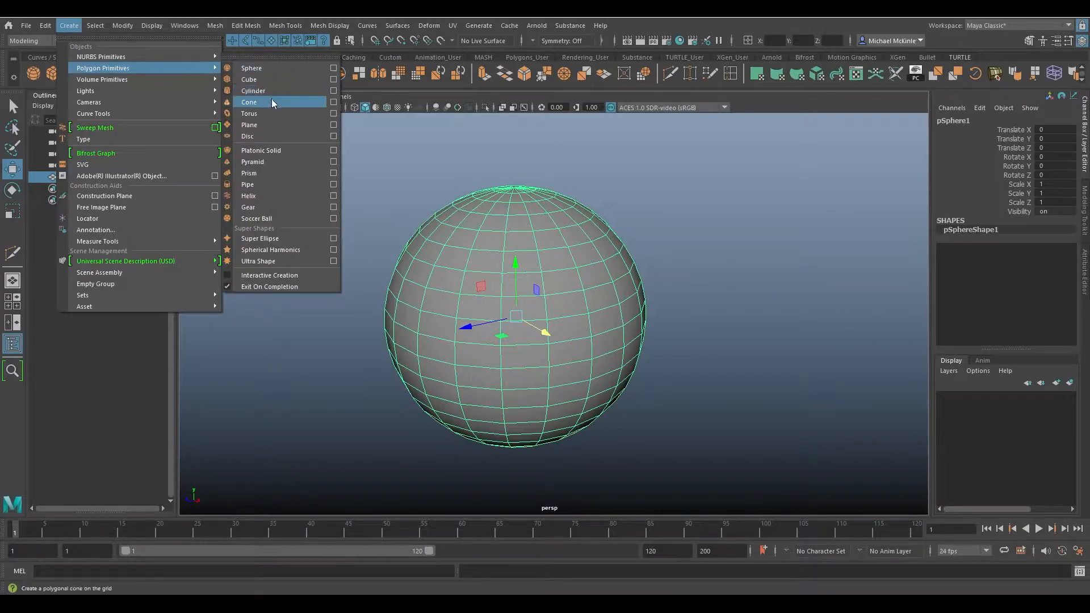
left_click(262, 125)
left_click_drag(542, 366, 670, 306)
key("r")
key("e")
key("w")
left_click_drag(641, 239, 608, 172)
key("e")
key("w")
left_click_drag(595, 257, 392, 315)
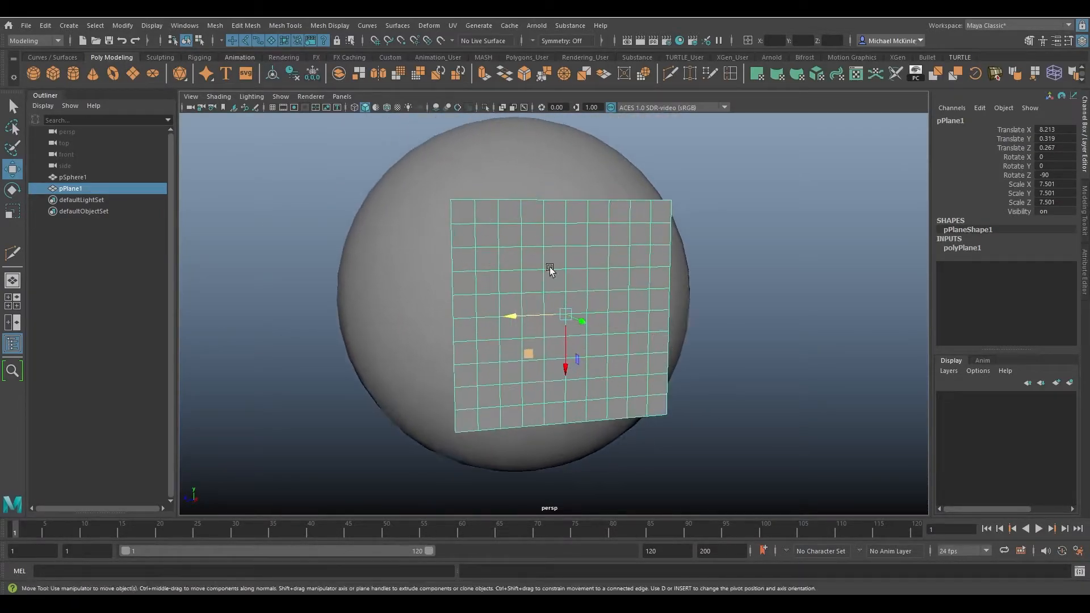
Freeze the plane's transformations and delete its construction history
left_click(312, 73)
left_click(292, 74)
left_click_drag(565, 204, 653, 275, "alt")
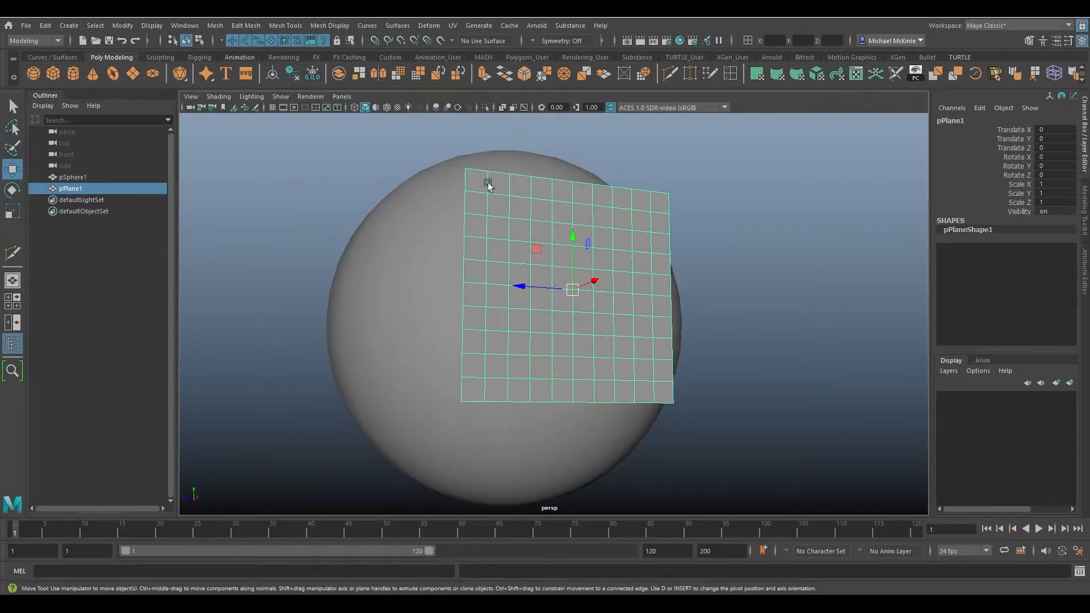
key("bracketleft")
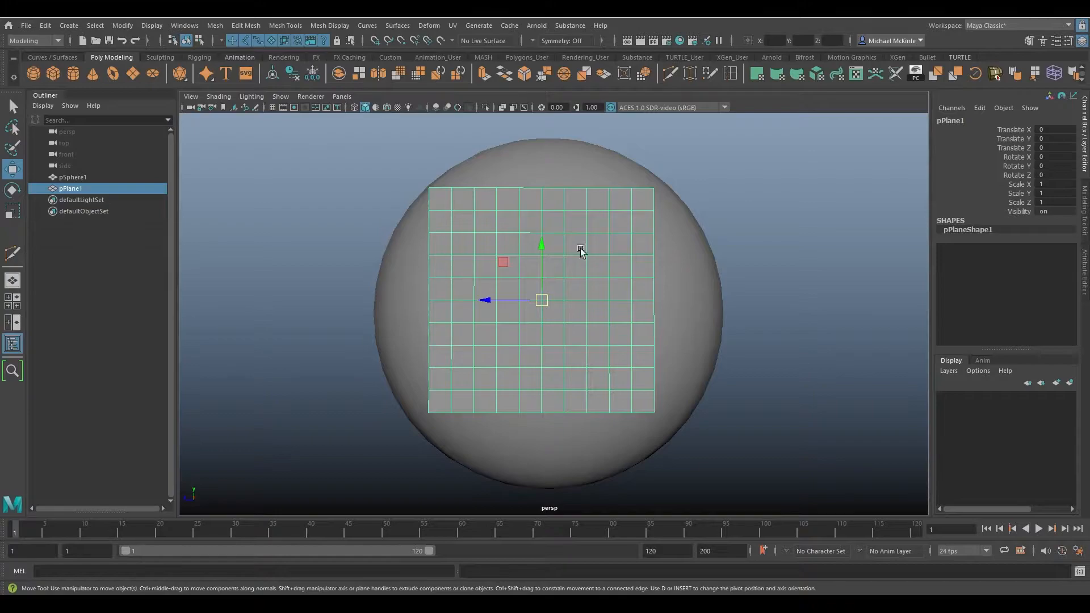
left_click_drag(637, 317, 707, 326, "alt")
Make the sphere the live surface
left_click(478, 214)
mouse_move(708, 391)
left_mouse_down("alt")
mouse_move(748, 389)
mouse_move(699, 392)
left_mouse_up("alt")
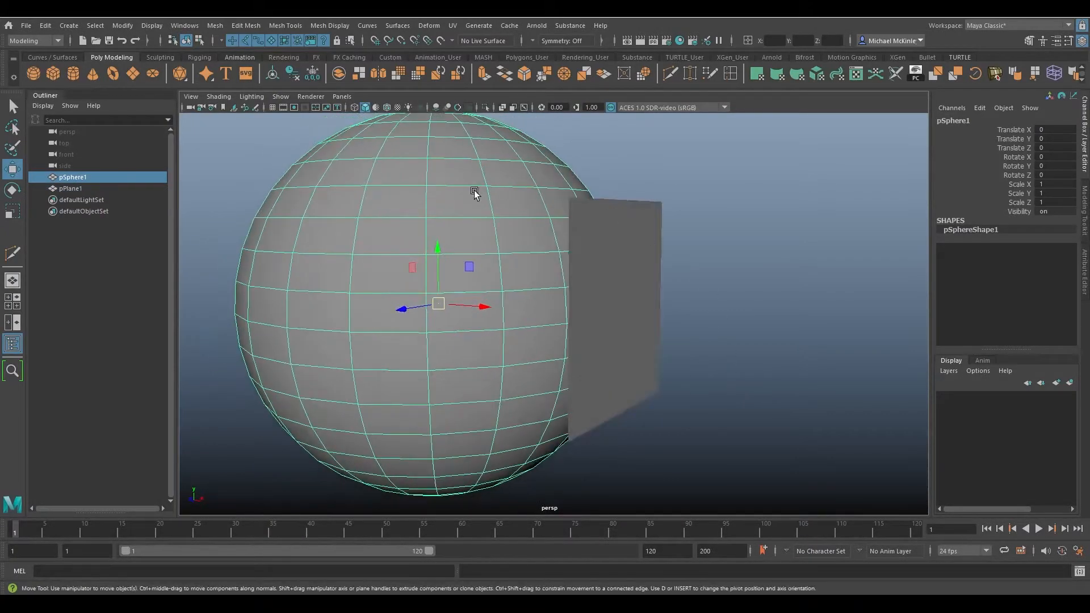
left_click_drag(509, 263, 490, 259, "alt")
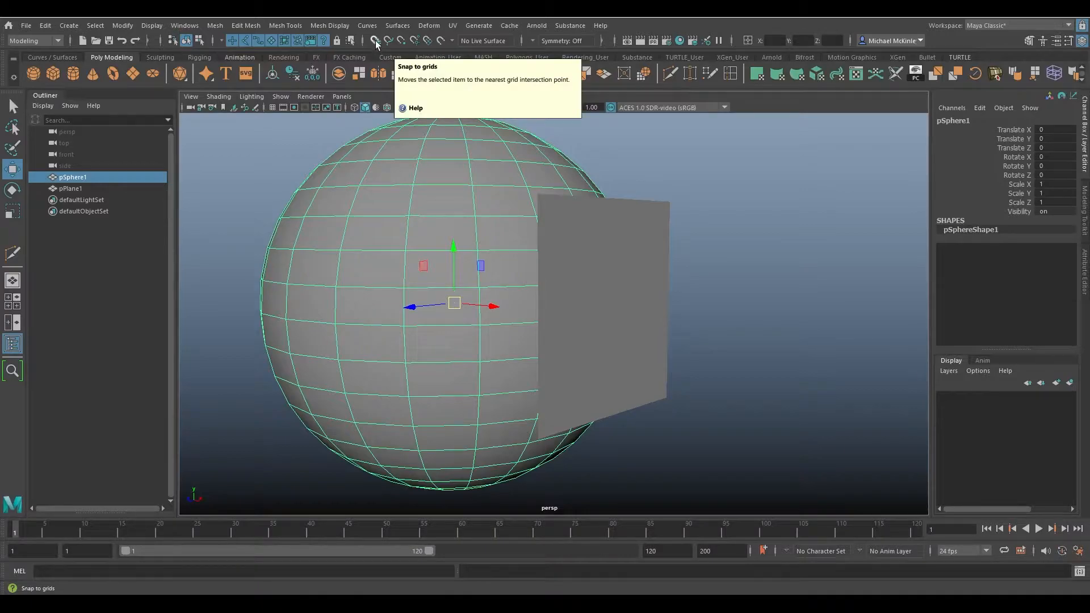
left_click(440, 39)
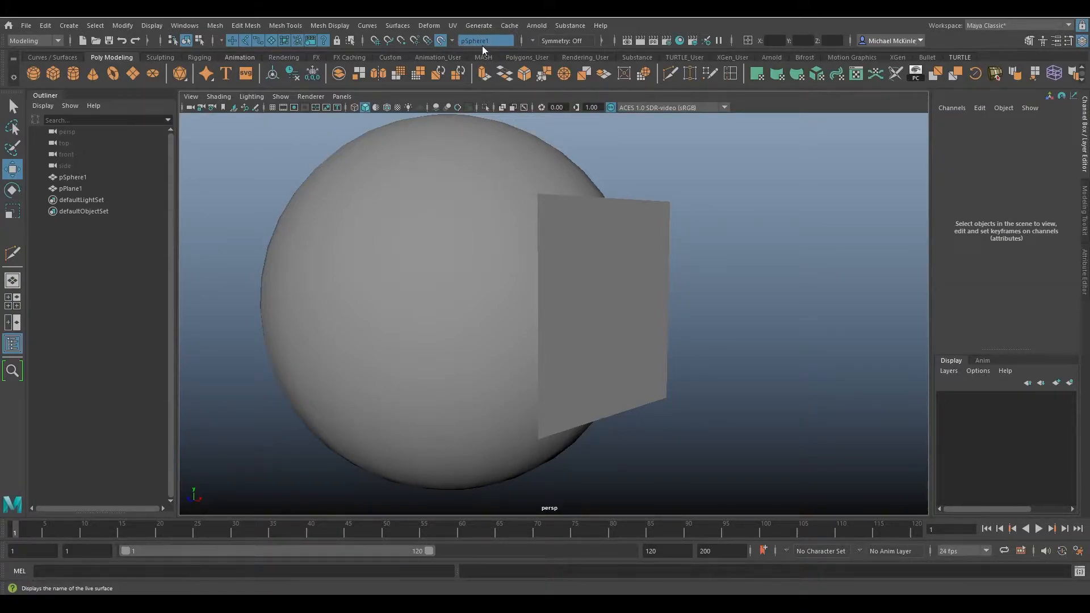
left_click(440, 41)
Select the live sphere by name, shift it slightly along X to about -0.18, and deselect it
left_click(74, 177)
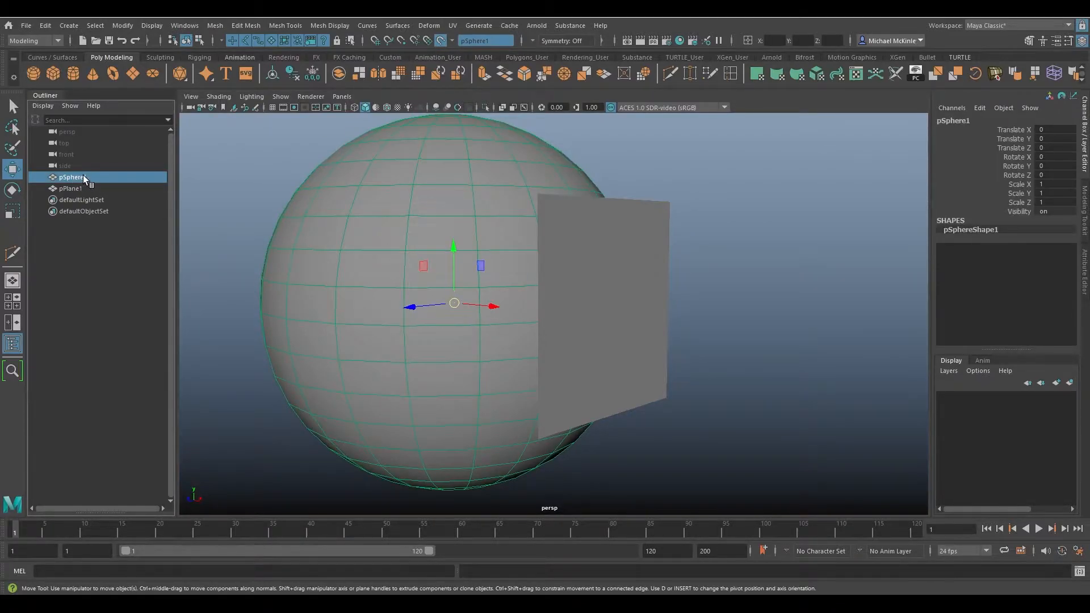
left_click_drag(318, 239, 469, 253, "alt")
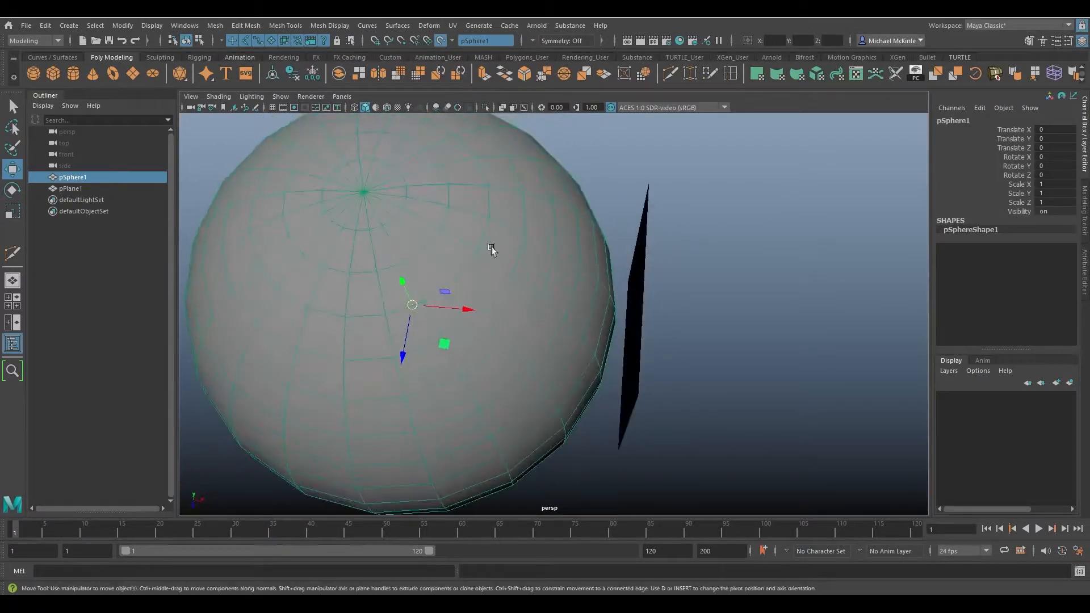
left_click_drag(535, 349, 476, 288, "alt")
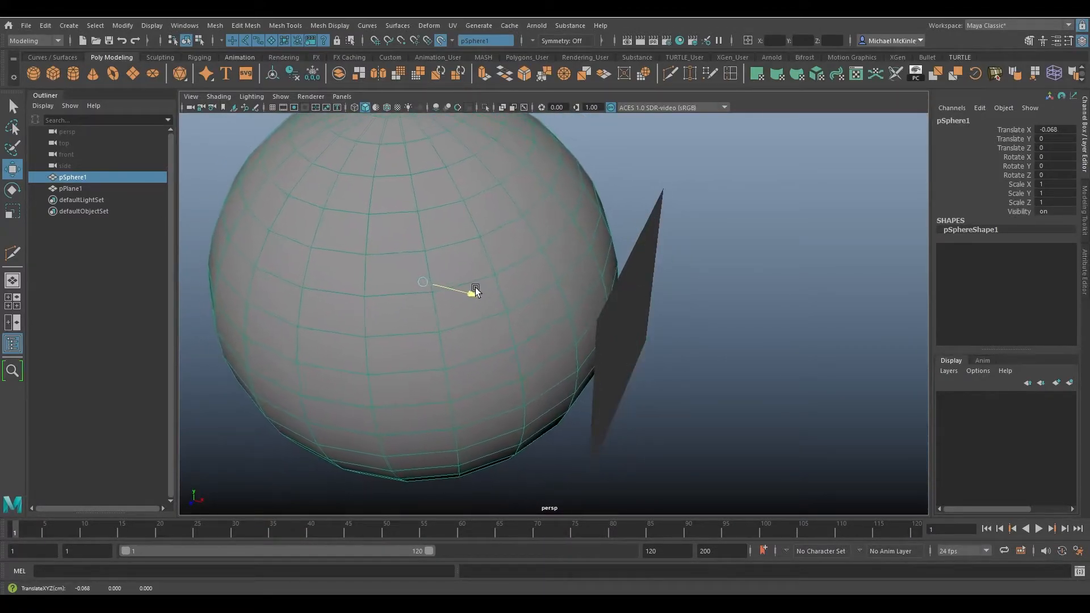
left_click_drag(573, 256, 642, 306, "alt")
left_click(363, 209)
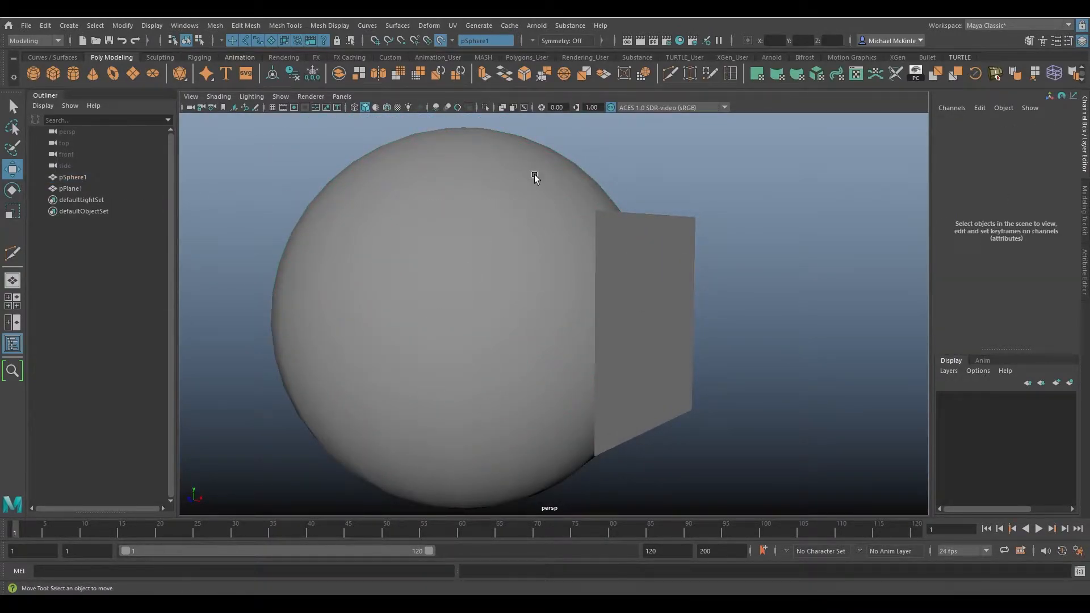
left_click_drag(319, 259, 520, 336, "alt")
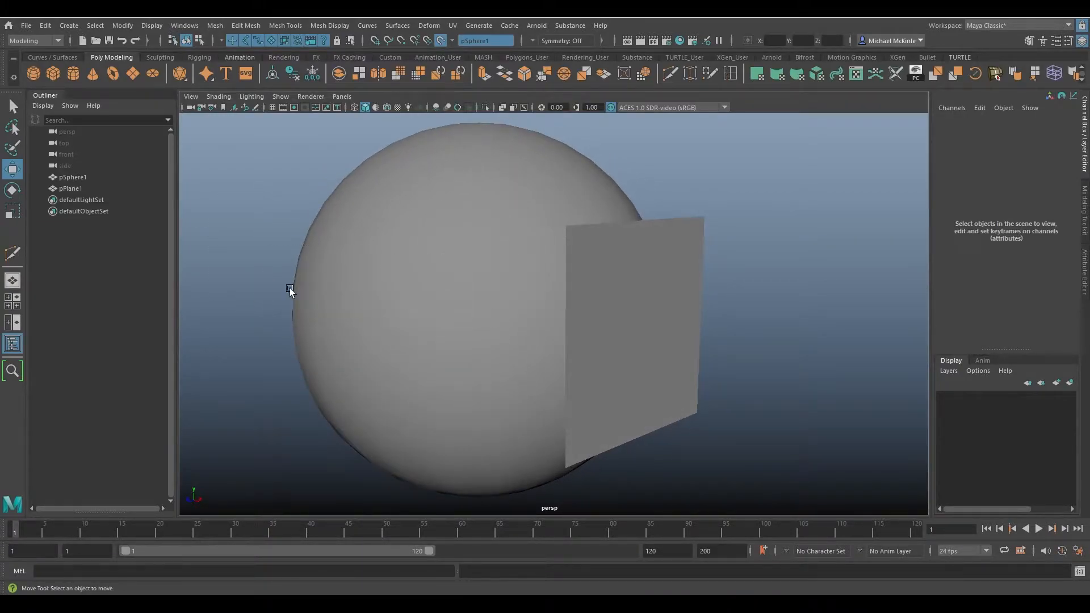
Examine the live sphere in wireframe display, both selected and deselected
left_click(74, 177)
left_click_drag(335, 298, 346, 282, "alt")
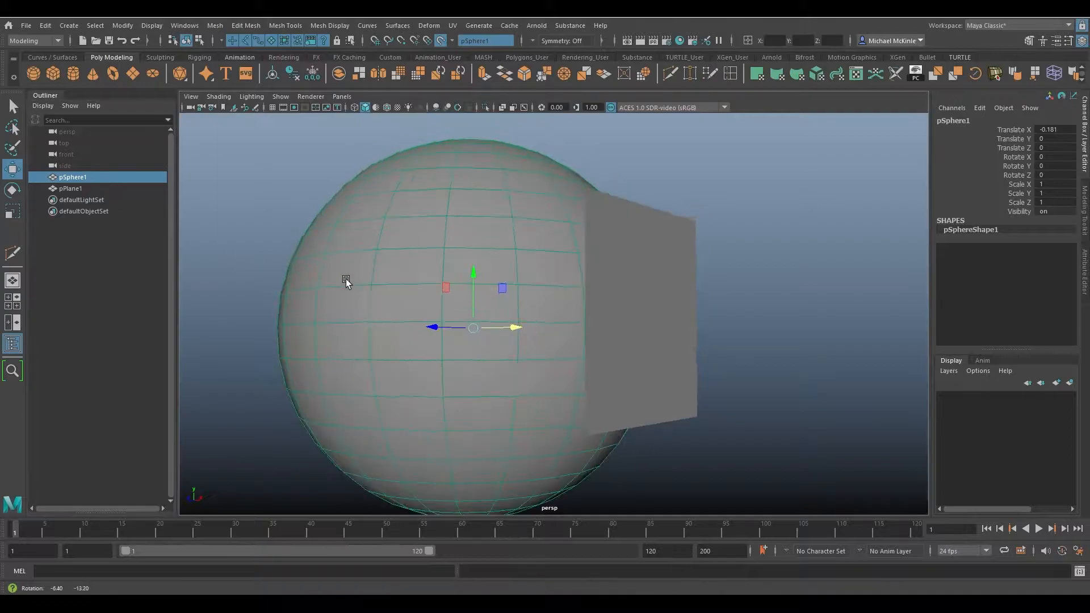
key("4")
left_click(267, 222)
mouse_move(268, 222)
left_mouse_down("alt")
mouse_move(537, 329)
mouse_move(751, 219)
mouse_move(714, 295)
mouse_move(815, 288)
mouse_move(498, 235)
left_mouse_up("alt")
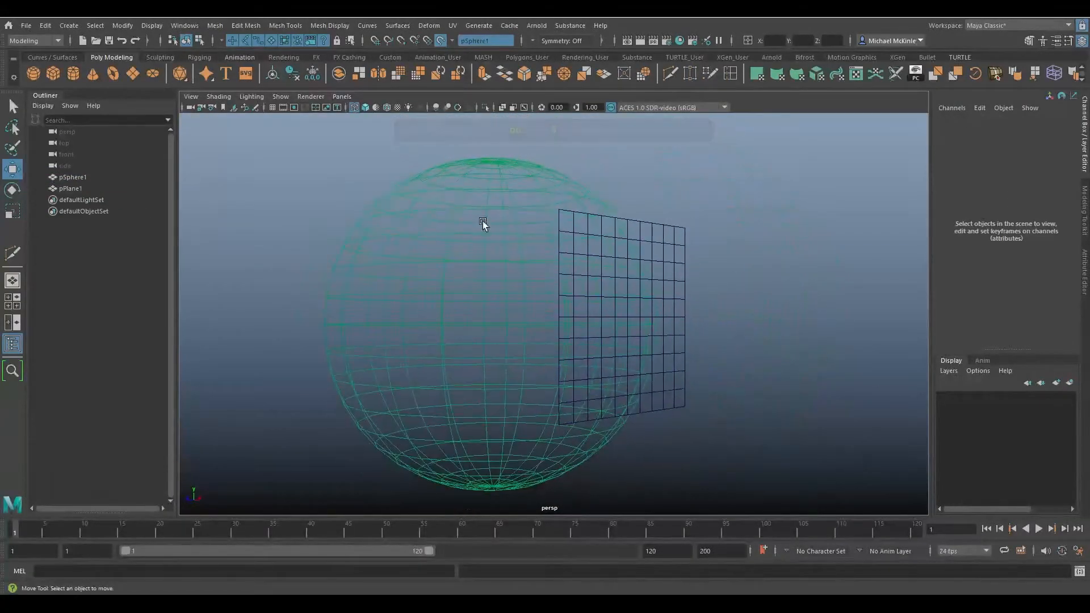
left_click_drag(568, 332, 629, 329, "alt")
left_click_drag(484, 299, 652, 306, "alt")
Select the plane beside the live sphere and return the viewport to shaded display
left_click(664, 318)
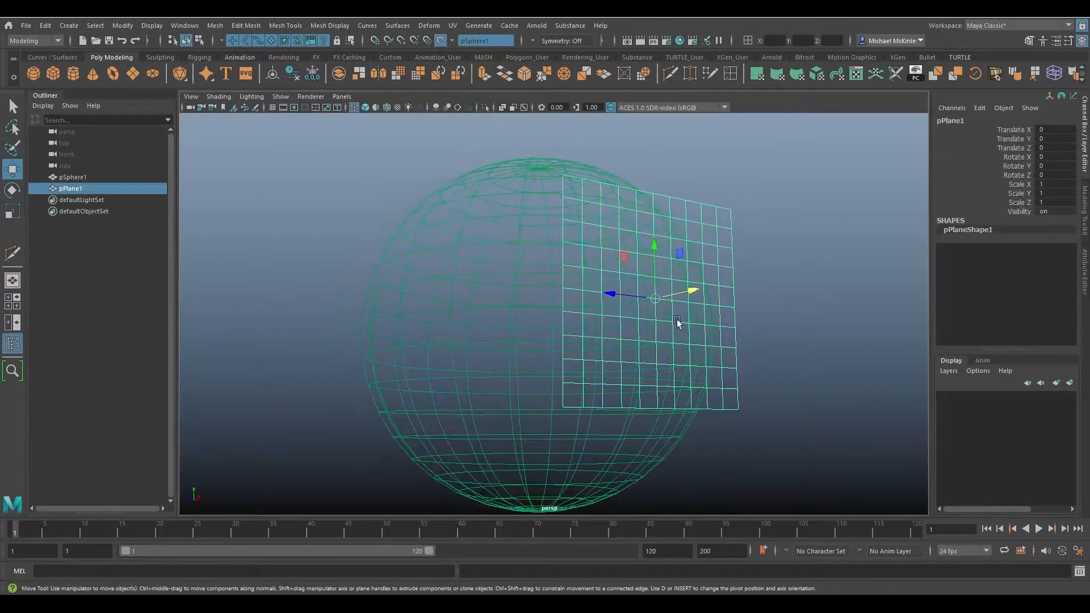
left_click_drag(729, 304, 727, 360, "alt")
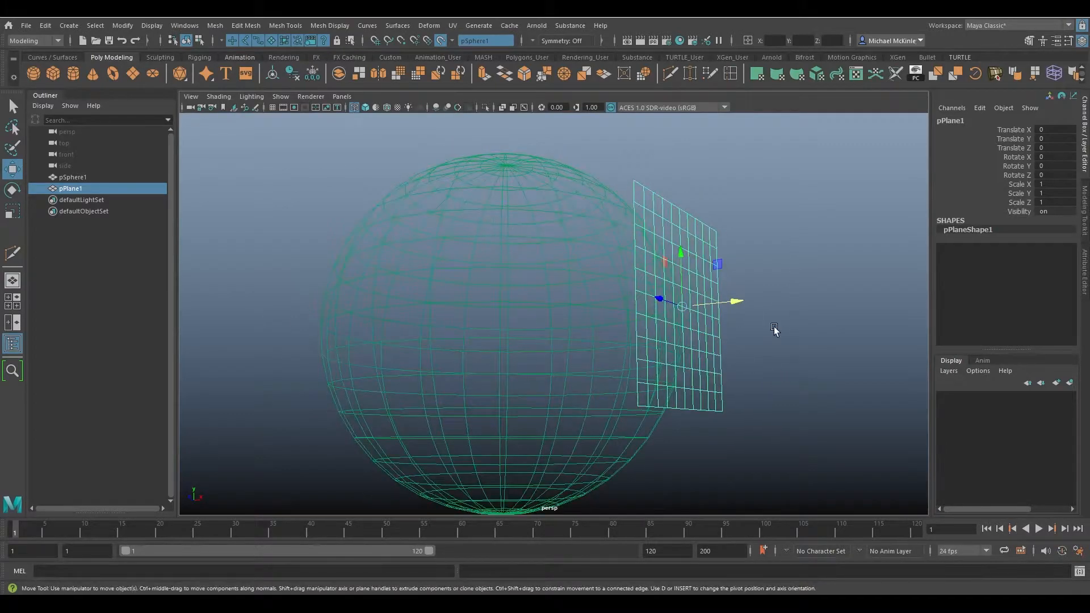
left_click_drag(575, 264, 652, 305, "alt")
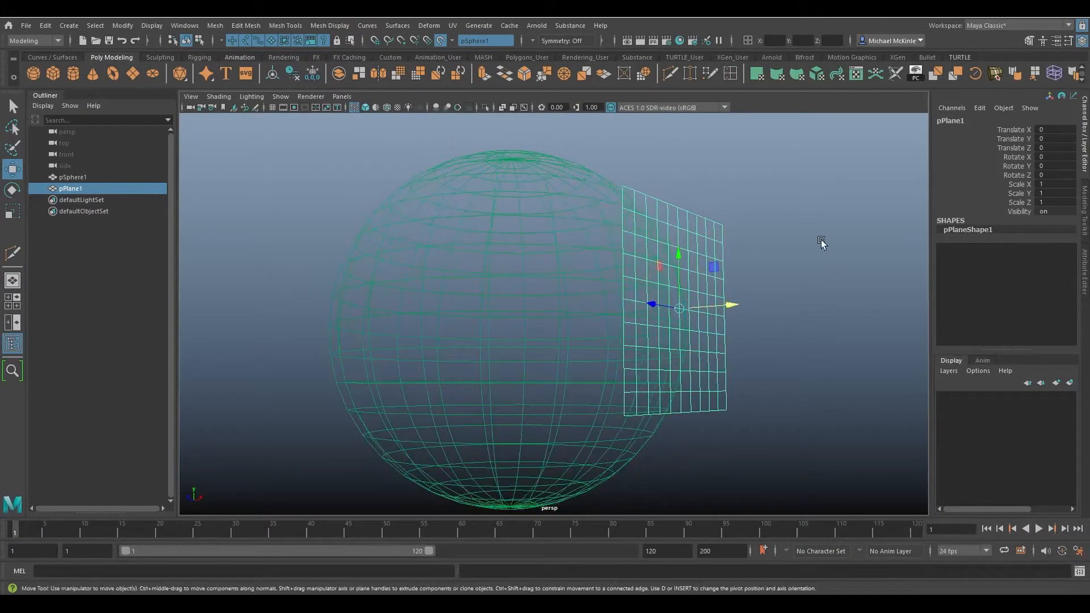
left_click(754, 265)
left_click_drag(764, 239, 715, 265)
mouse_move(601, 349)
left_mouse_down("alt")
mouse_move(567, 371)
mouse_move(611, 366)
left_mouse_up("alt")
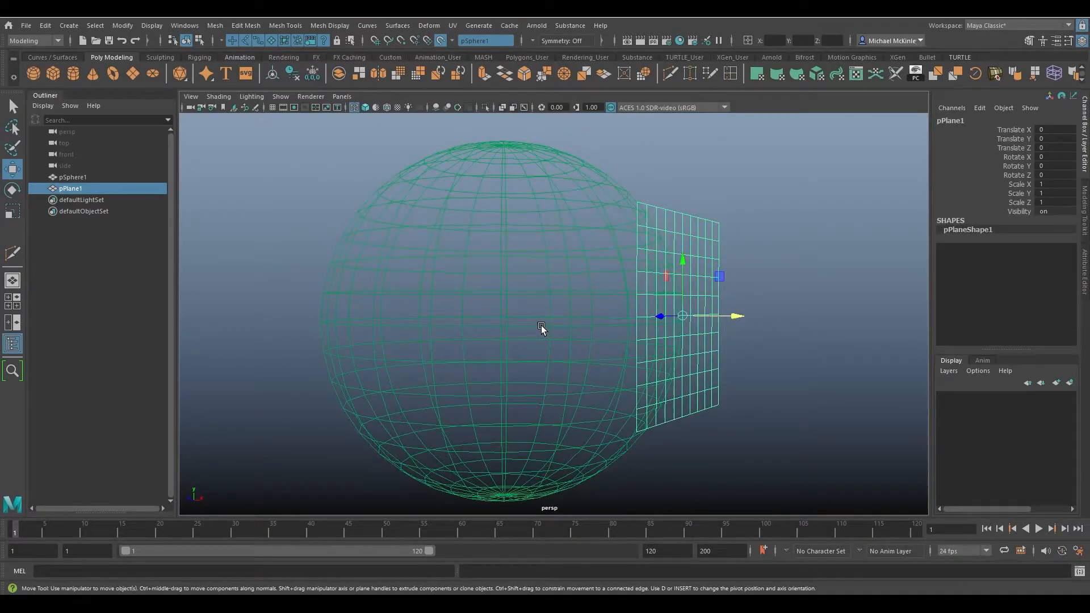
key("5")
mouse_move(547, 338)
left_mouse_down("alt")
mouse_move(517, 352)
mouse_move(547, 352)
mouse_move(535, 353)
mouse_move(547, 333)
left_mouse_up("alt")
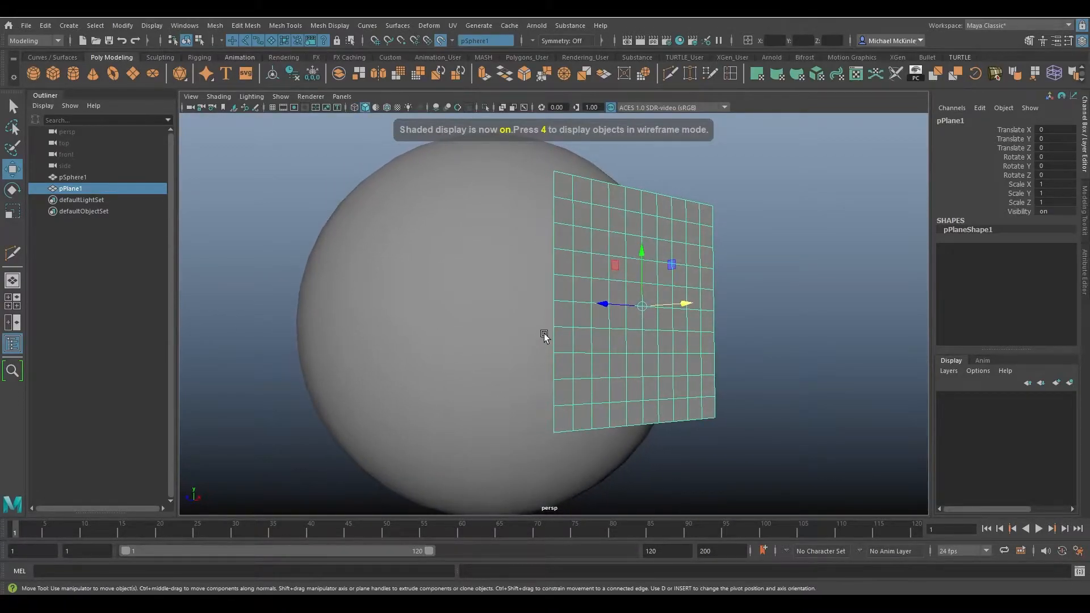
left_click_drag(620, 315, 662, 322, "alt")
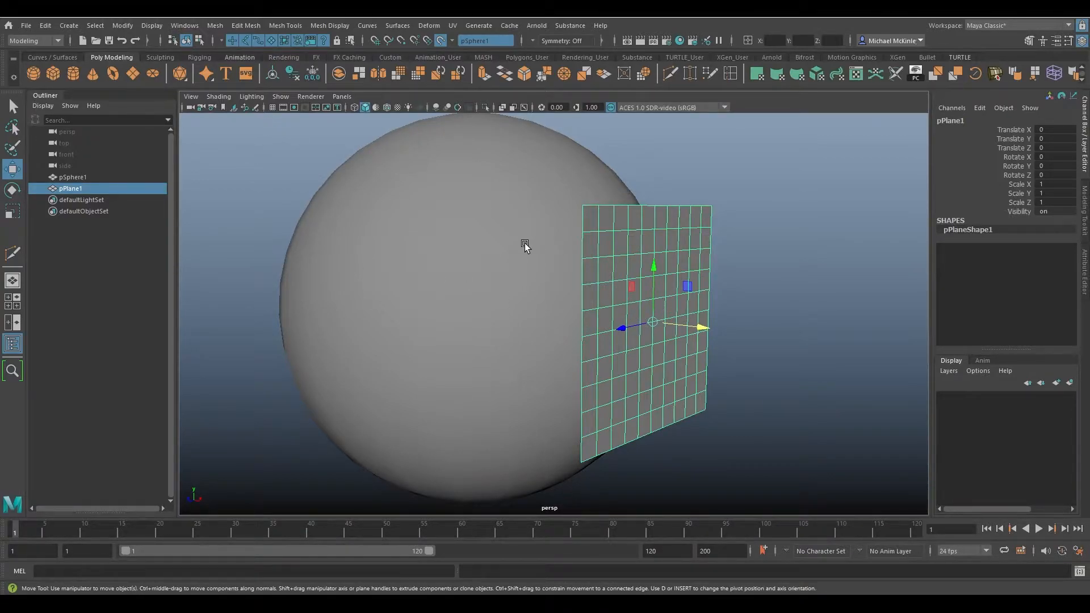
Conform the plane to the live sphere and move it outward to about 1.55 in X
left_click(216, 28)
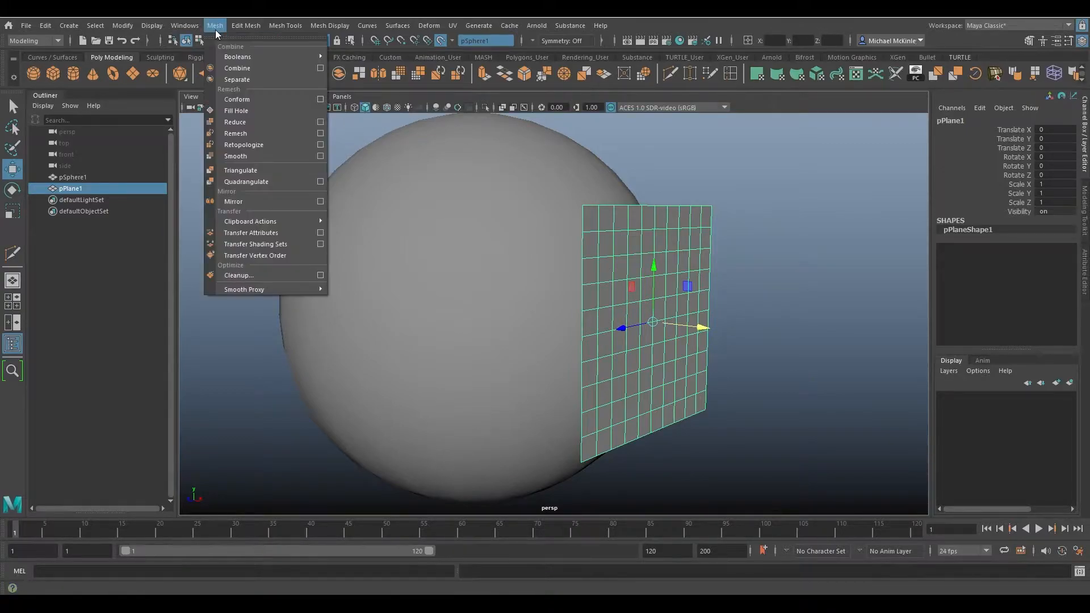
left_click(253, 100)
left_click_drag(741, 277, 778, 319, "alt")
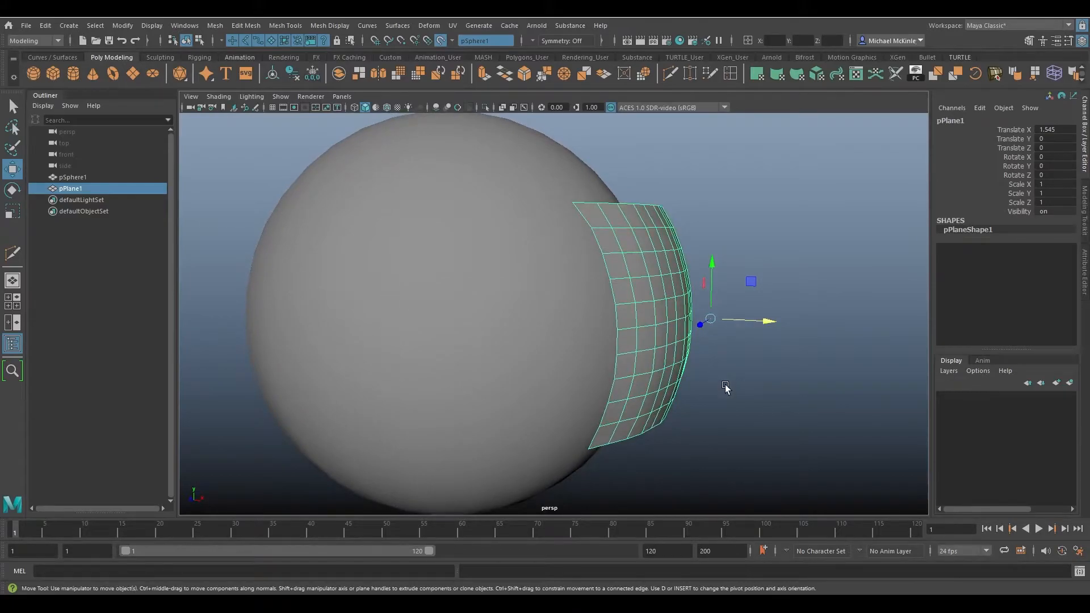
left_click_drag(724, 386, 687, 300, "alt")
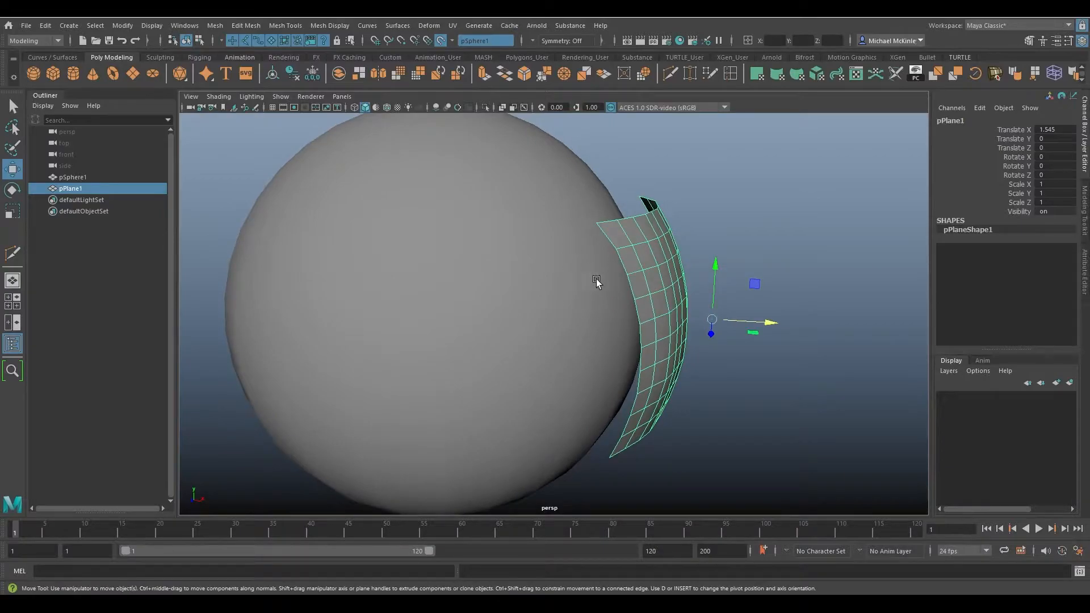
left_click_drag(588, 276, 687, 257, "alt")
Move the curved plane around the sphere to its upper side, at about X -6.5, Y 6.5, Z 2.4
left_click_drag(746, 274, 642, 178)
left_click_drag(629, 323, 553, 368, "alt")
left_click_drag(456, 281, 694, 279)
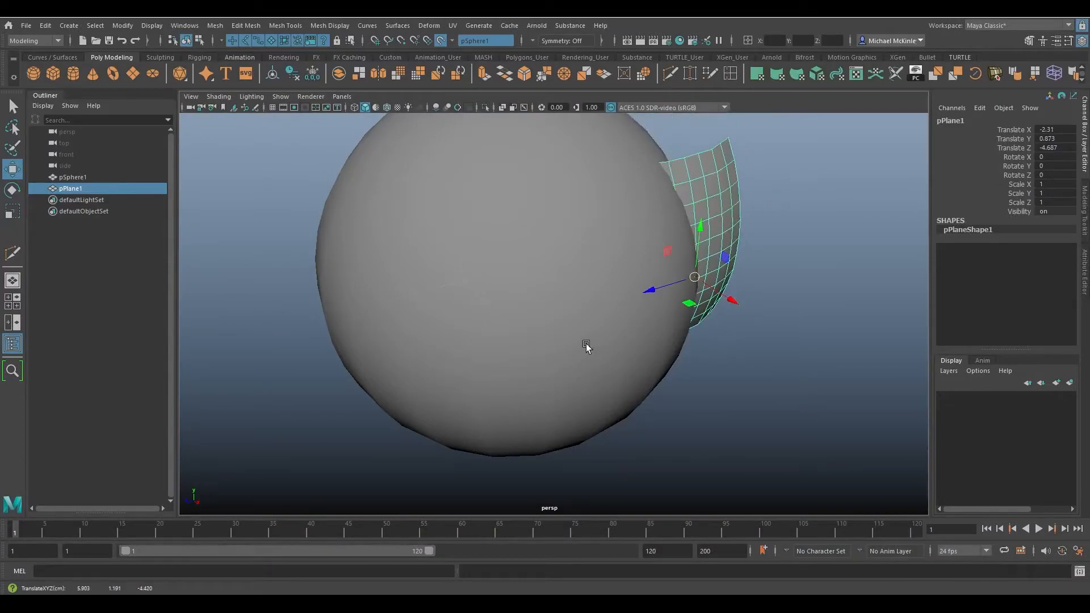
left_click_drag(586, 344, 674, 302, "alt")
left_click_drag(682, 256, 902, 278)
left_click_drag(827, 351, 805, 394, "alt")
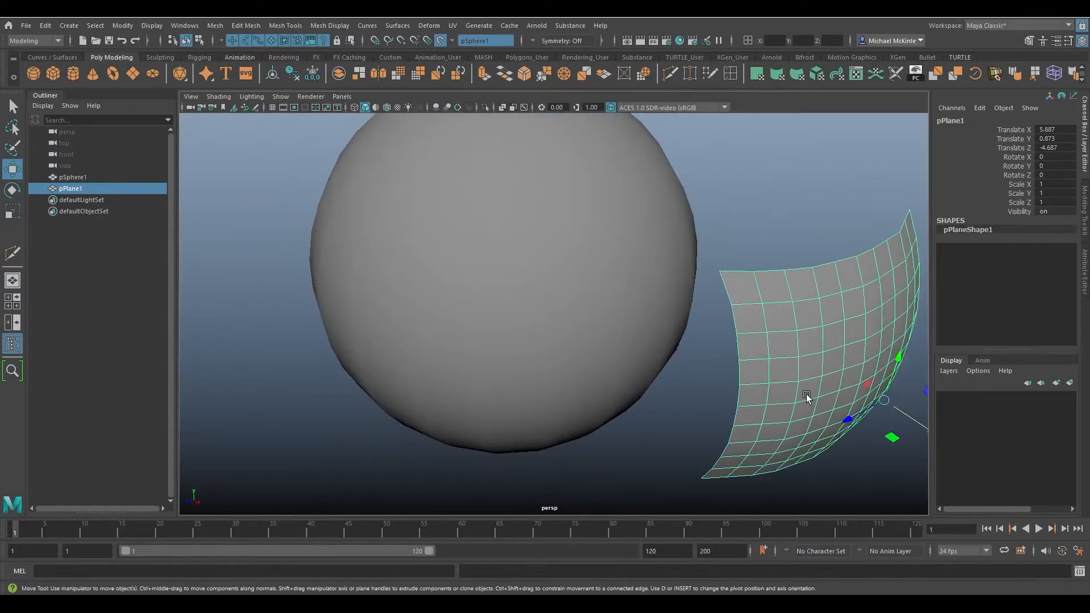
middle_click_drag(806, 394, 728, 336, "alt")
left_click_drag(793, 336, 593, 111)
left_click_drag(619, 229, 614, 311, "alt")
left_click_drag(715, 295, 464, 160)
left_click_drag(448, 289, 646, 347, "alt")
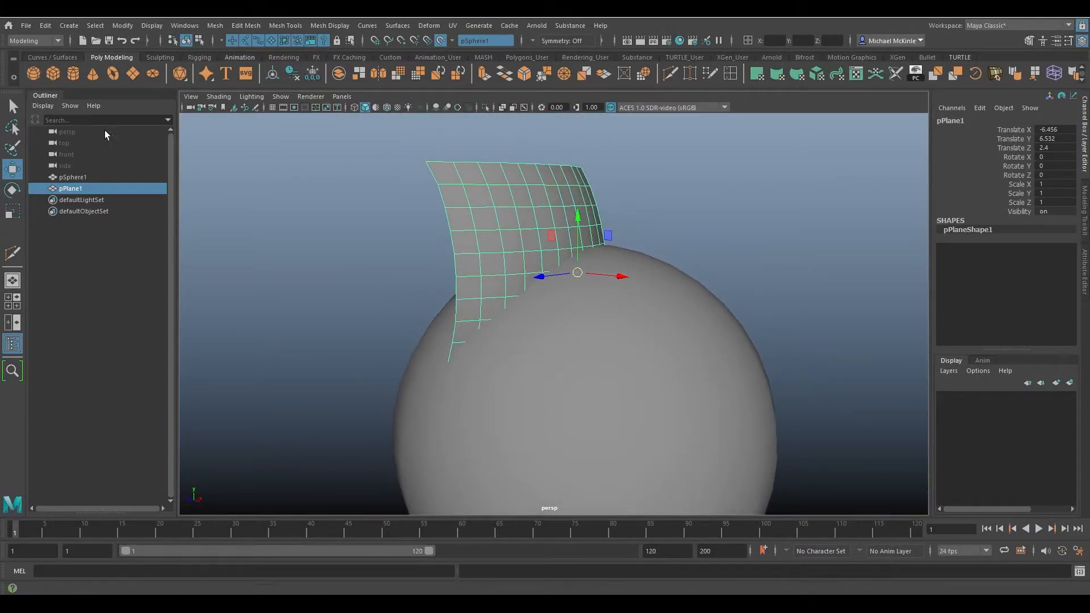
Try to conform the plane to the sphere's upper side and pull it off the surface, then undo the change
left_click(218, 25)
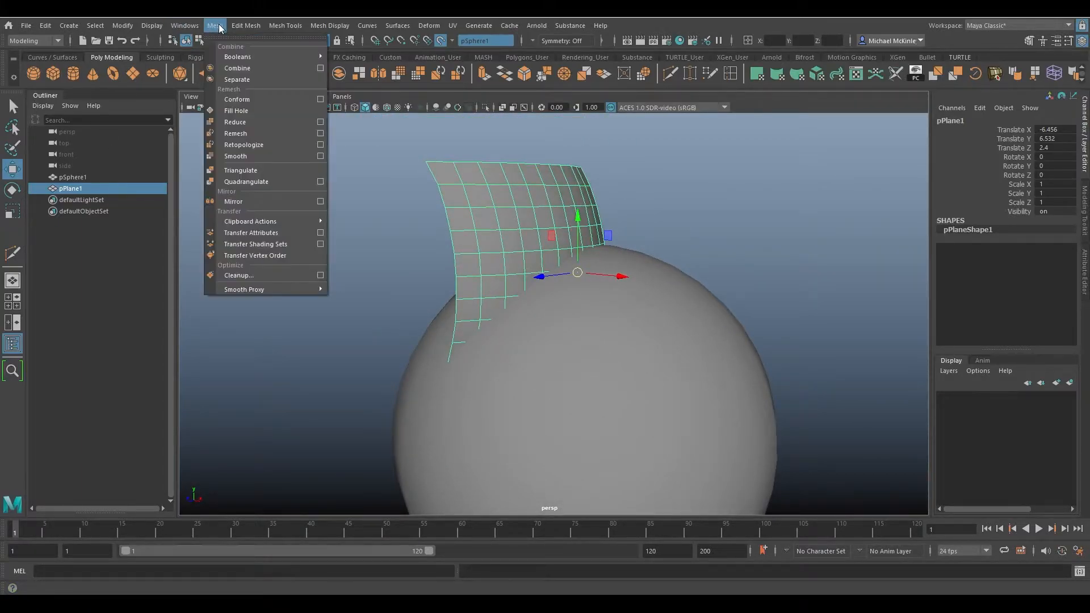
left_click(246, 100)
left_click_drag(457, 250, 538, 249, "alt")
left_click_drag(581, 220, 554, 84)
left_click_drag(657, 230, 645, 305, "alt")
key("ctrl+z")
Rotate the curved plane to about 88° in Z and move it above the sphere, at about X -8.7, Y 9.8, Z 0.9
left_click_drag(566, 340, 655, 243, "alt")
key("e")
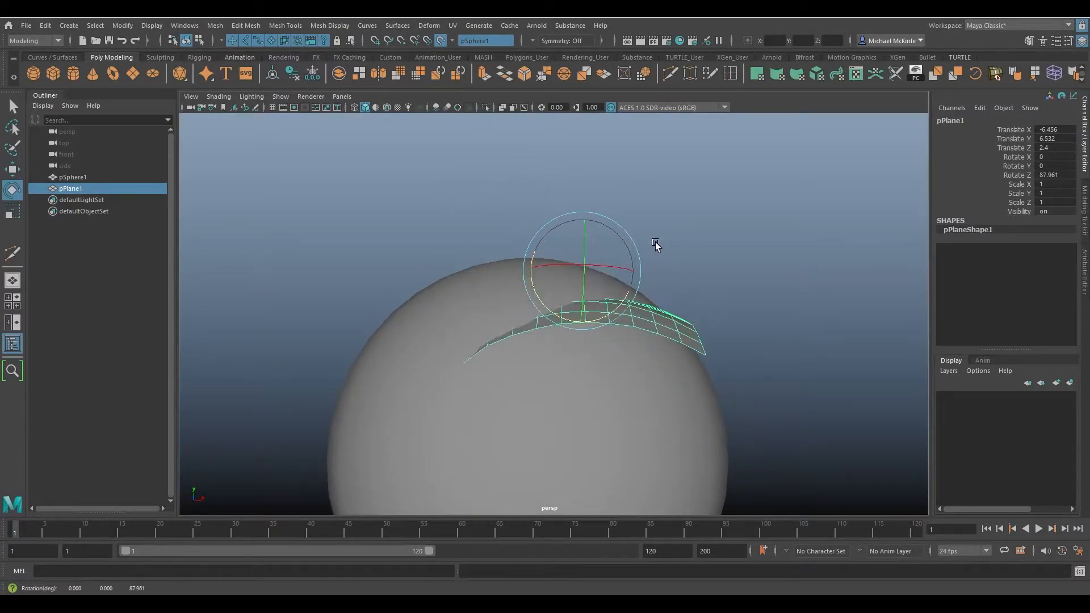
key("w")
left_click_drag(542, 237, 524, 272)
left_click_drag(516, 194, 503, 122)
left_click_drag(586, 243, 652, 243, "alt")
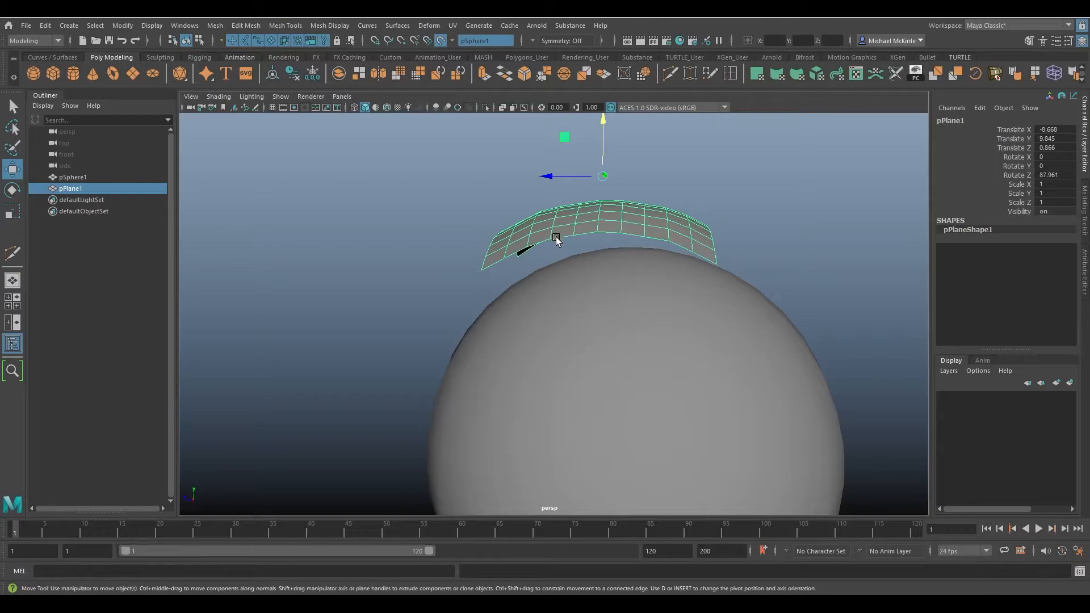
left_click_drag(564, 266, 594, 264, "alt")
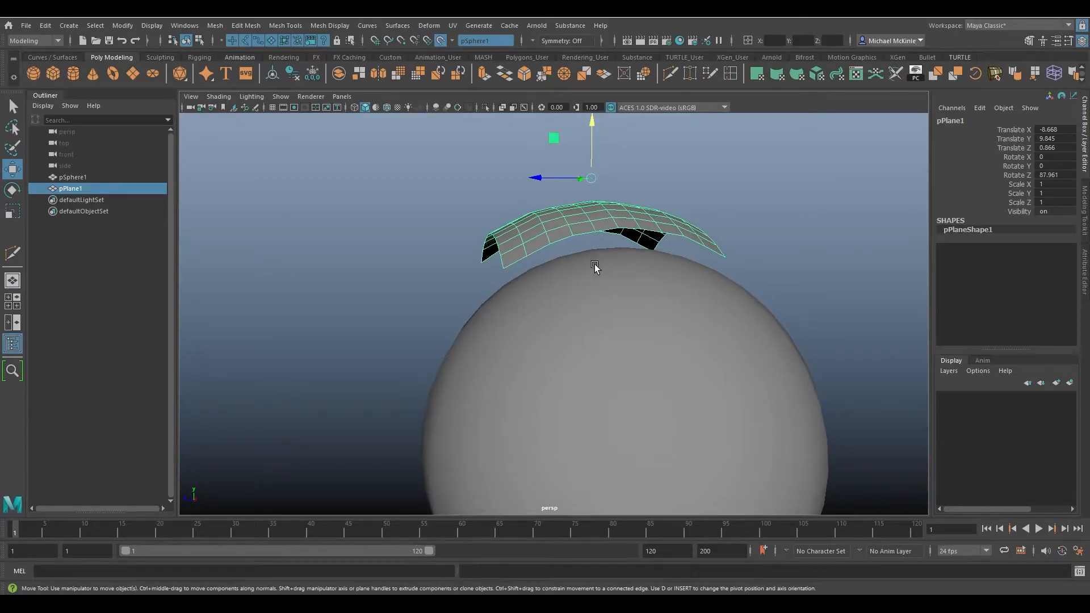
Conform the plane to the top of the live sphere and lift it to about Y 13.5
left_click(210, 28)
left_click(239, 95)
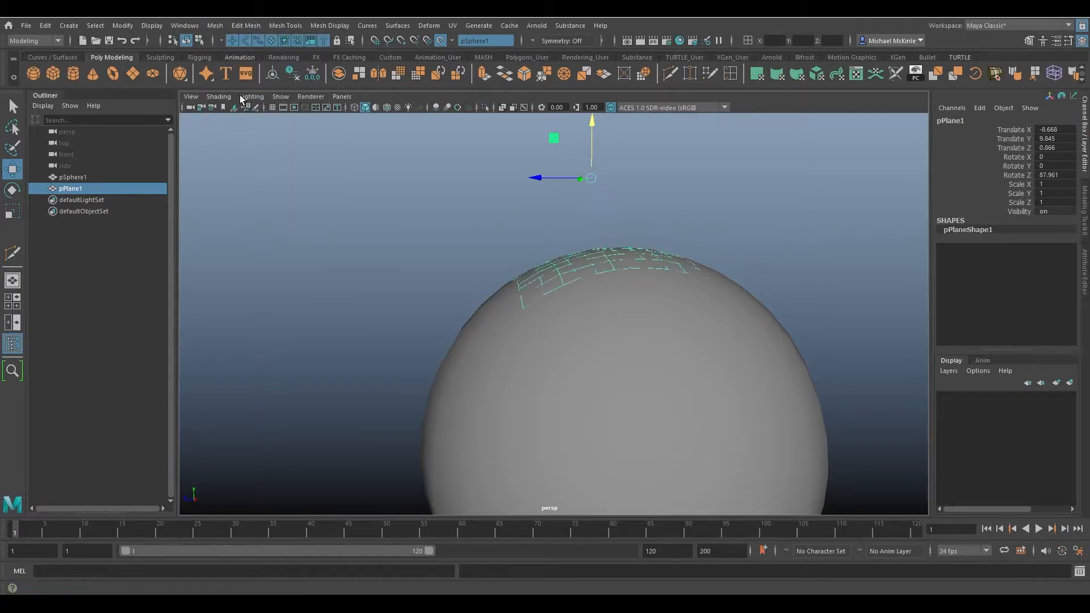
left_click_drag(574, 296, 623, 308, "alt")
left_click_drag(559, 279, 751, 281, "alt")
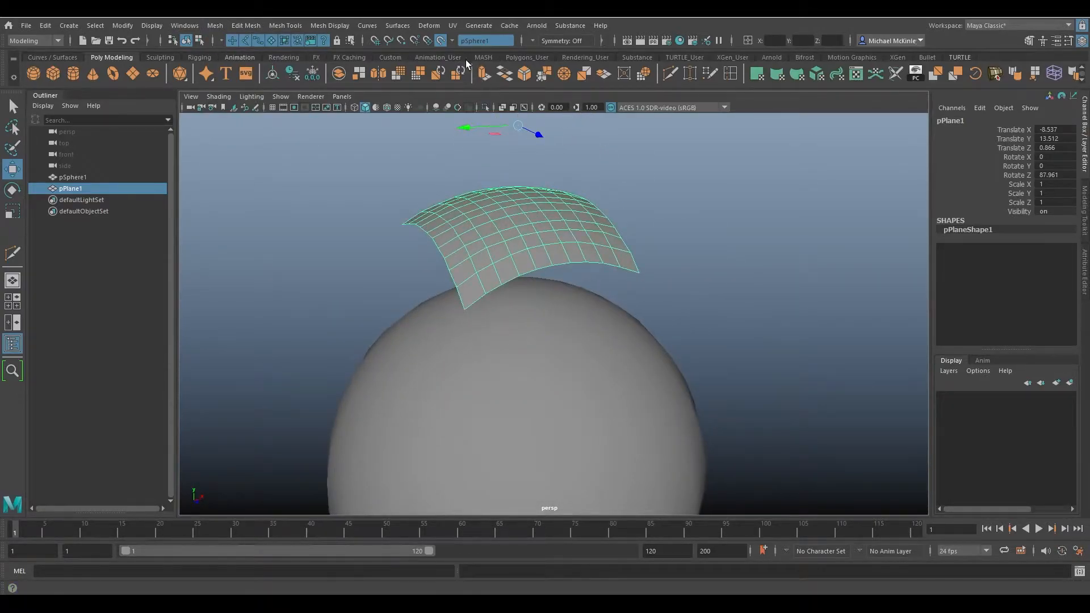
left_click_drag(590, 309, 649, 296, "alt")
right_click_drag(649, 296, 564, 294, "alt")
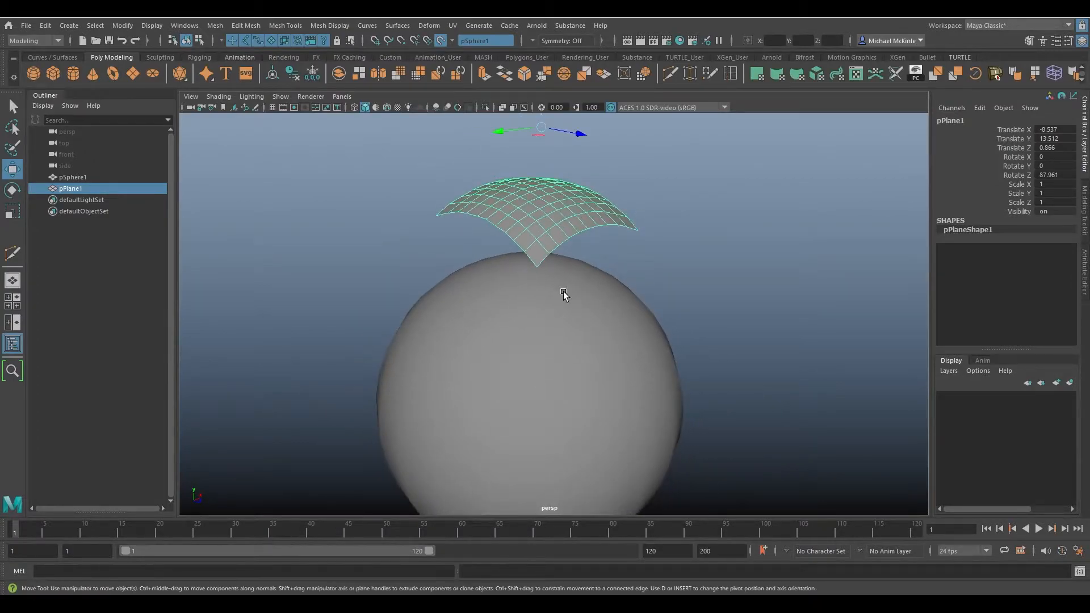
Turn off the sphere's live surface, select the sphere to check it, and clear the selection
left_click(441, 42)
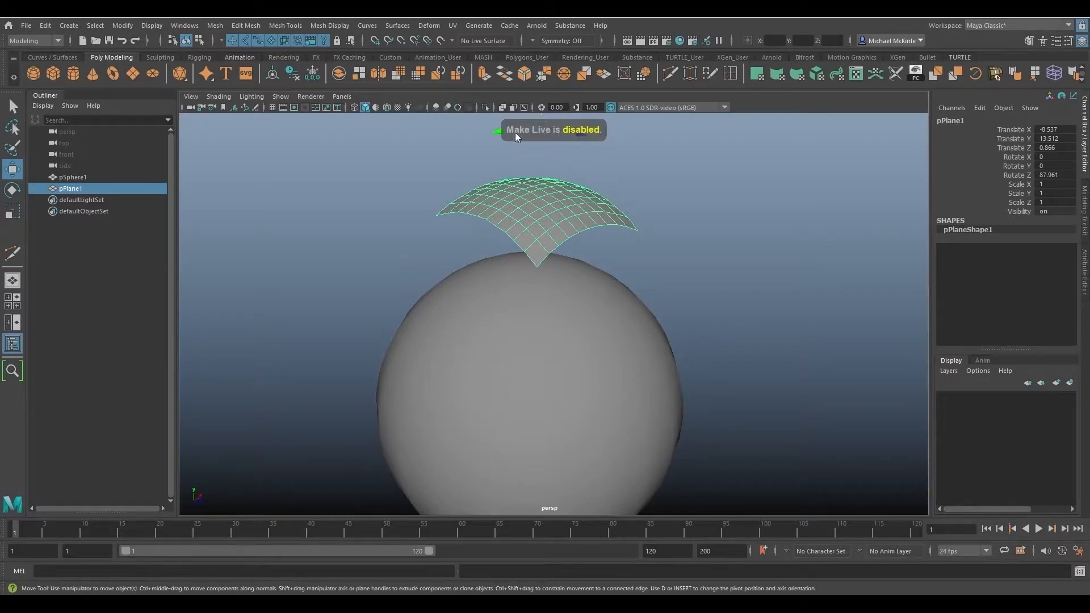
left_click(587, 325)
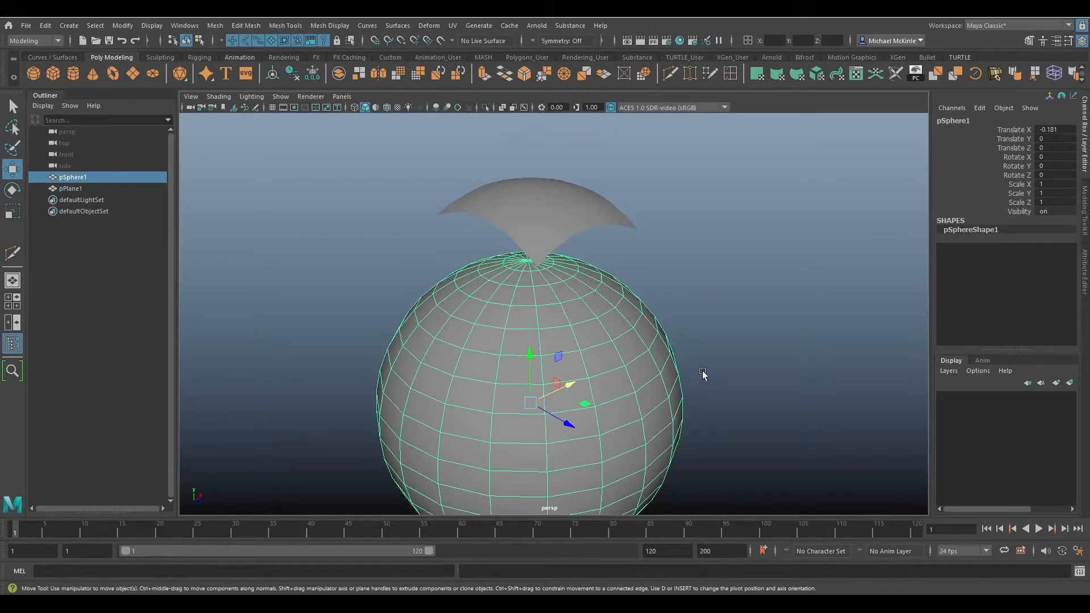
left_click(705, 282)
Move the curved plane down beside the sphere, to about X -9.6, Y 9.7, Z 6.3
left_click_drag(550, 186, 497, 170, "alt")
left_click(602, 217)
left_click_drag(498, 126, 589, 216)
left_click_drag(588, 159, 436, 347)
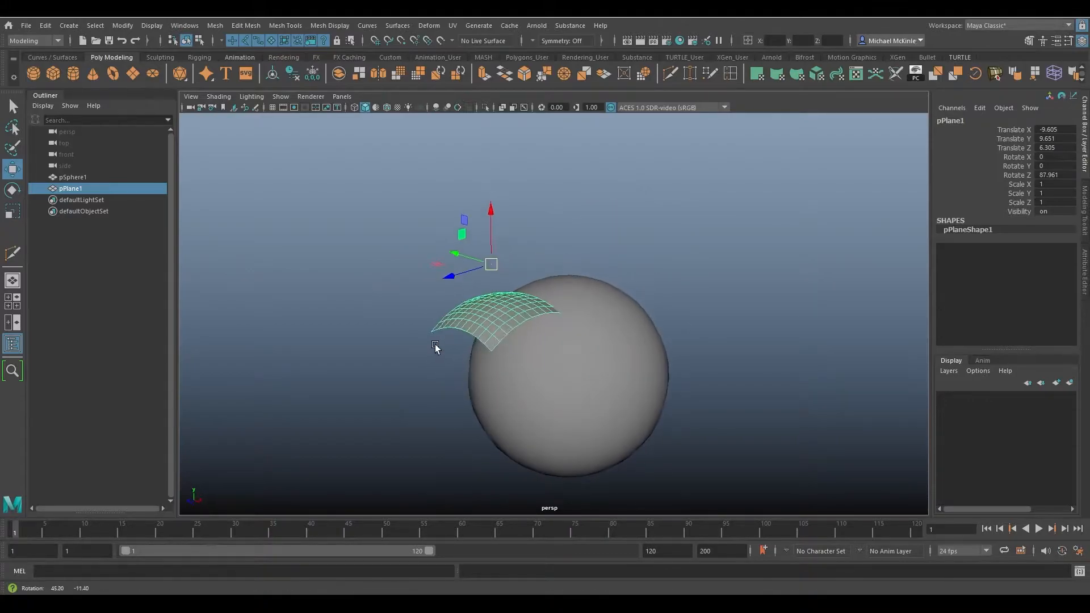
right_click_drag(436, 347, 522, 367, "alt")
left_click_drag(523, 367, 649, 391, "alt")
Undo the plane's last moves and remove the plane from the scene
key("ctrl+z")
key("ctrl+z")
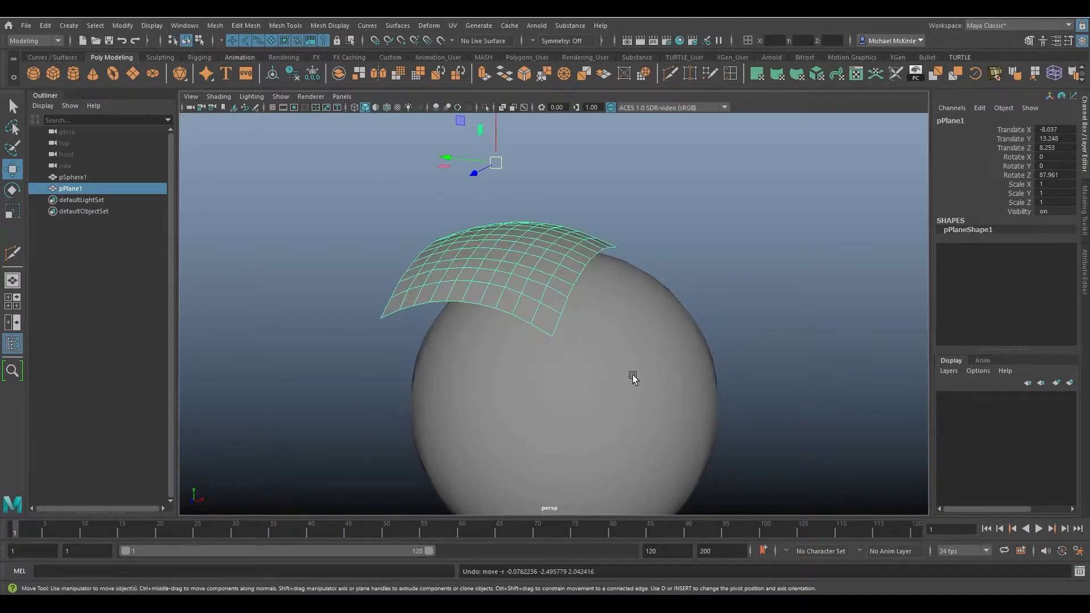
key("ctrl+z")
key("ctrl+z")
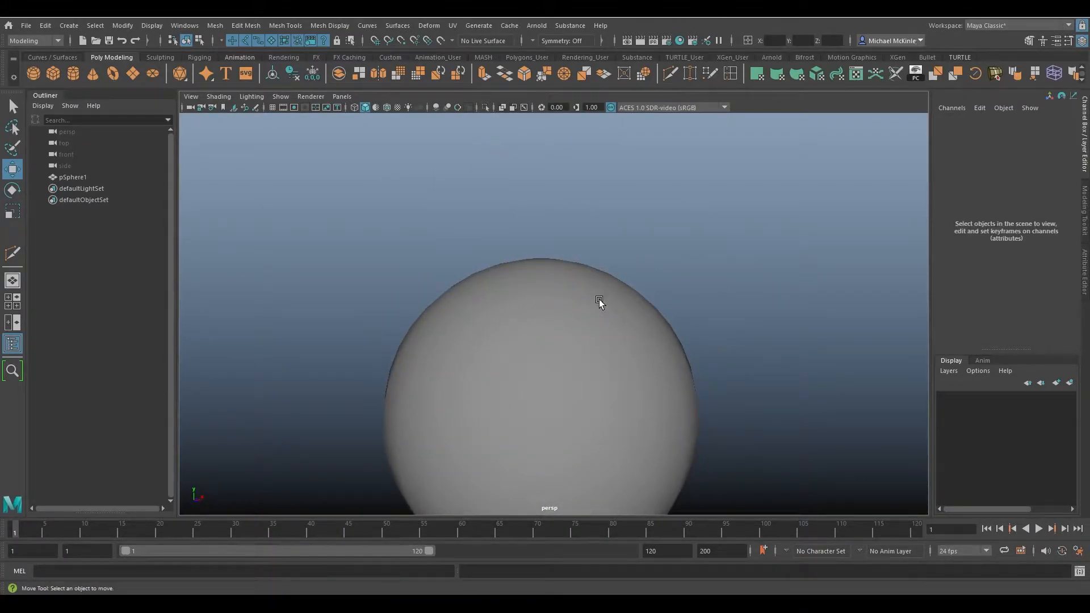
Frame the sphere, switch it to edge editing and scale two neighbouring edge loops near its top inward
left_click(571, 307)
key("f")
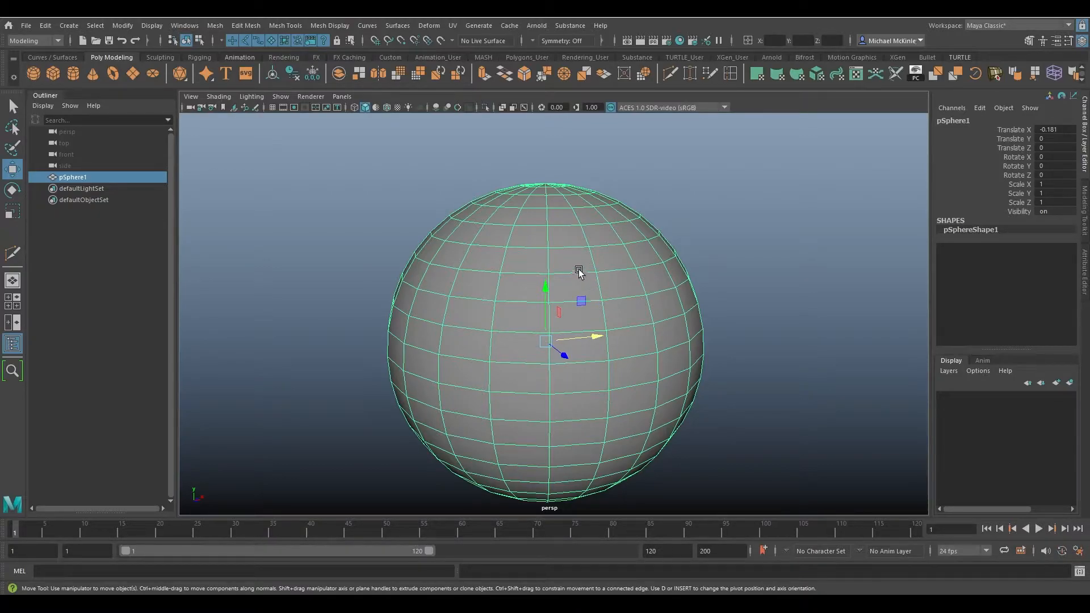
right_click_drag(552, 235, 552, 205)
left_click(567, 234)
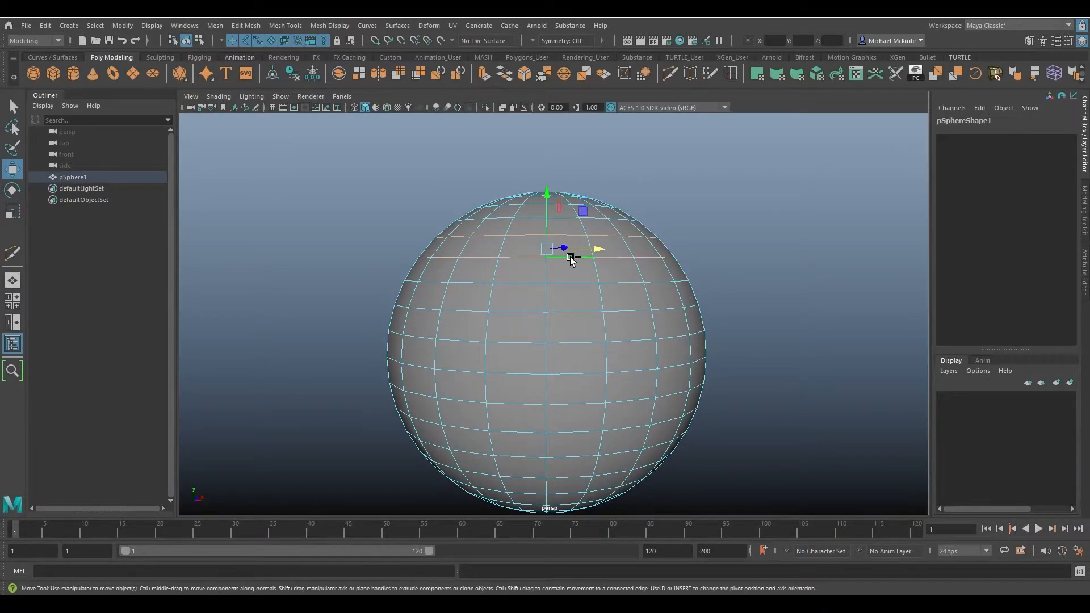
key("r")
left_click_drag(554, 252, 582, 246, "alt")
Scale two neighbouring edge loops around the sphere's middle inward to form a groove
double_click(582, 375)
double_click(575, 401, "shift")
left_click_drag(596, 332, 585, 332)
left_click_drag(616, 368, 623, 342, "alt")
middle_click_drag(627, 396, 614, 355, "alt")
Scale two neighbouring edge loops in the sphere's lower part inward and return to object mode
double_click(570, 398)
double_click(563, 417, "shift")
left_click_drag(563, 417, 573, 369, "alt")
left_click_drag(704, 381, 690, 289, "alt")
key("w")
right_click_drag(605, 248, 631, 232)
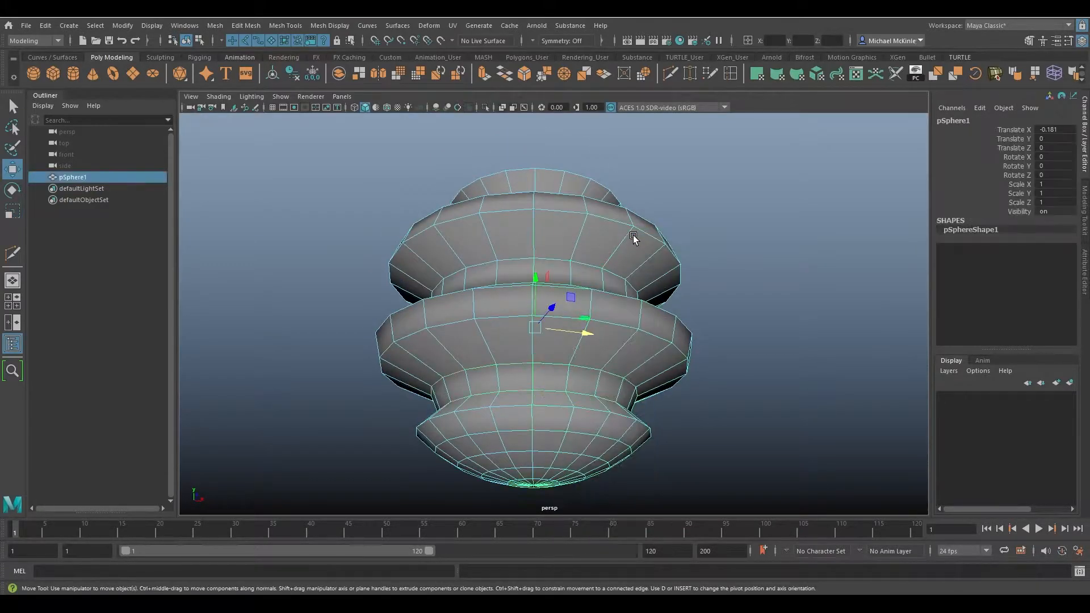
left_click_drag(719, 264, 726, 298, "alt")
right_click_drag(726, 297, 621, 250, "alt")
mouse_move(621, 250)
left_mouse_down("alt")
mouse_move(614, 277)
mouse_move(629, 264)
left_mouse_up("alt")
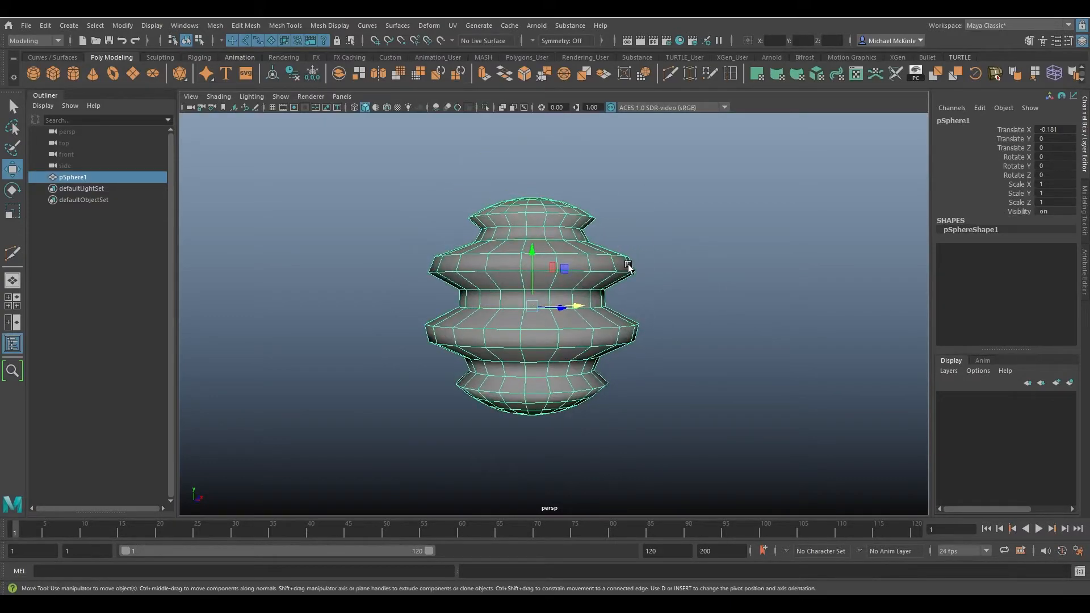
Apply Smooth to the grooved sphere
left_click(216, 25)
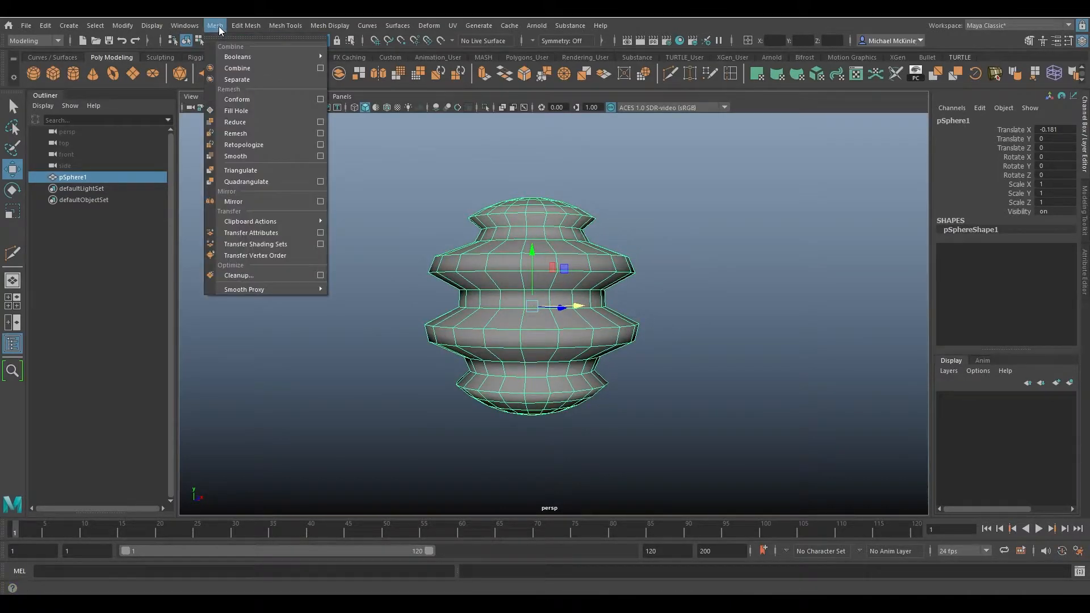
left_click(244, 155)
left_click(463, 217)
left_click(550, 287)
mouse_move(550, 287)
left_mouse_down("alt")
mouse_move(591, 279)
mouse_move(583, 317)
left_mouse_up("alt")
Freeze the grooved sphere's transformations and delete its construction history
left_click(314, 76)
left_click(294, 74)
scroll(579, 239, "up", 4)
left_click_drag(381, 183, 564, 220, "alt")
key("w")
left_click_drag(620, 251, 593, 228, "alt")
scroll(593, 228, "down", 5)
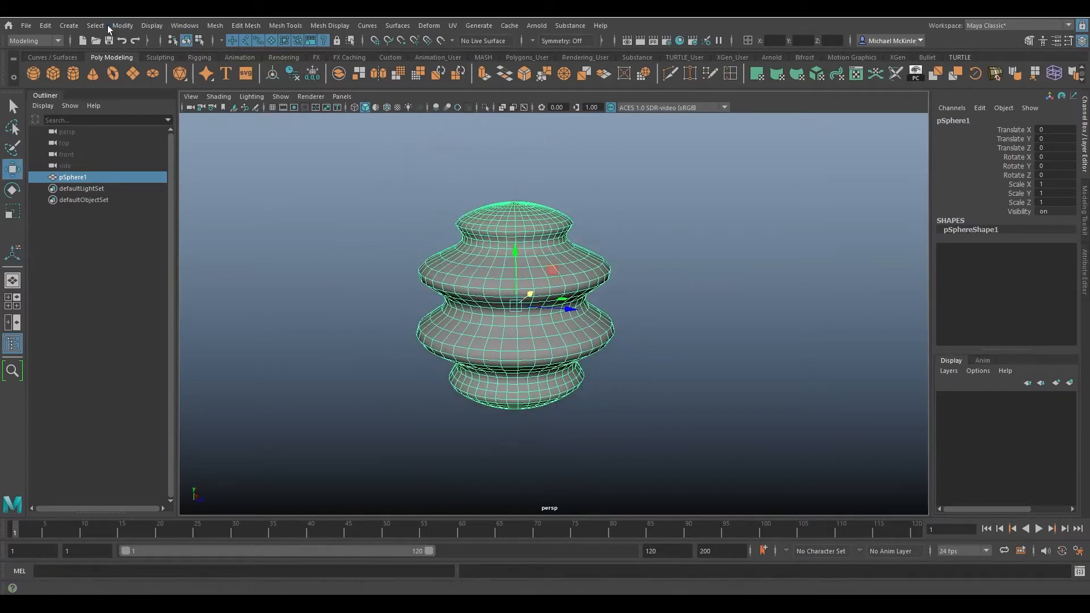
Create a polygon plane scaled to about 15.15 and place it beside the grooved sphere at about X -9.2, Z -2.7
left_click(69, 26)
mouse_move(116, 69)
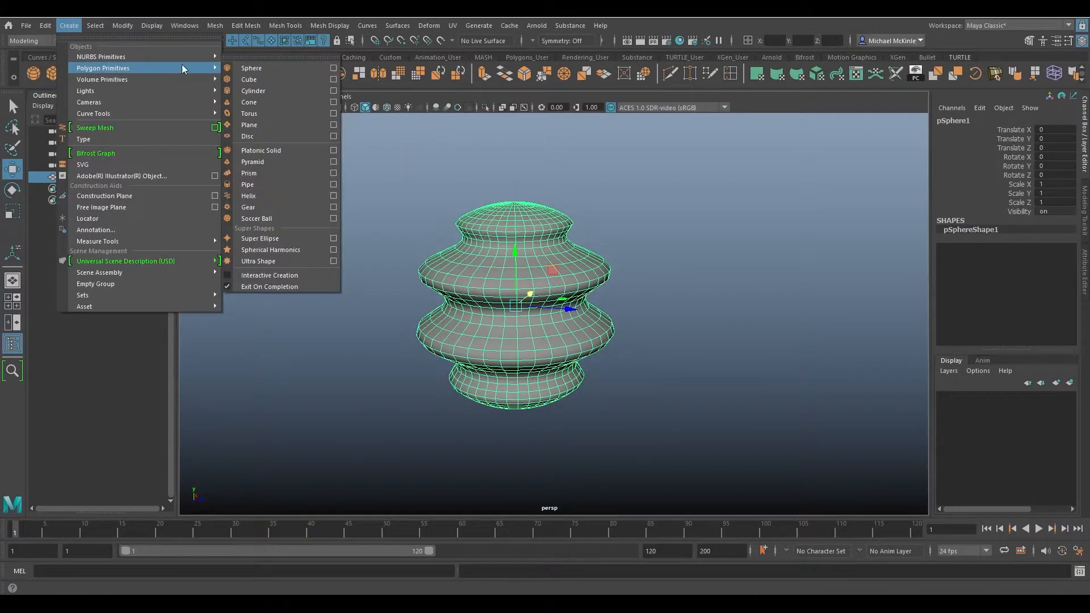
left_click(264, 126)
left_click_drag(402, 213, 636, 369, "alt")
left_click_drag(675, 391, 800, 401, "alt")
key("r")
Rotate the plane to 90° in Z and move it to about X -7.9, Y 0.7
key("e")
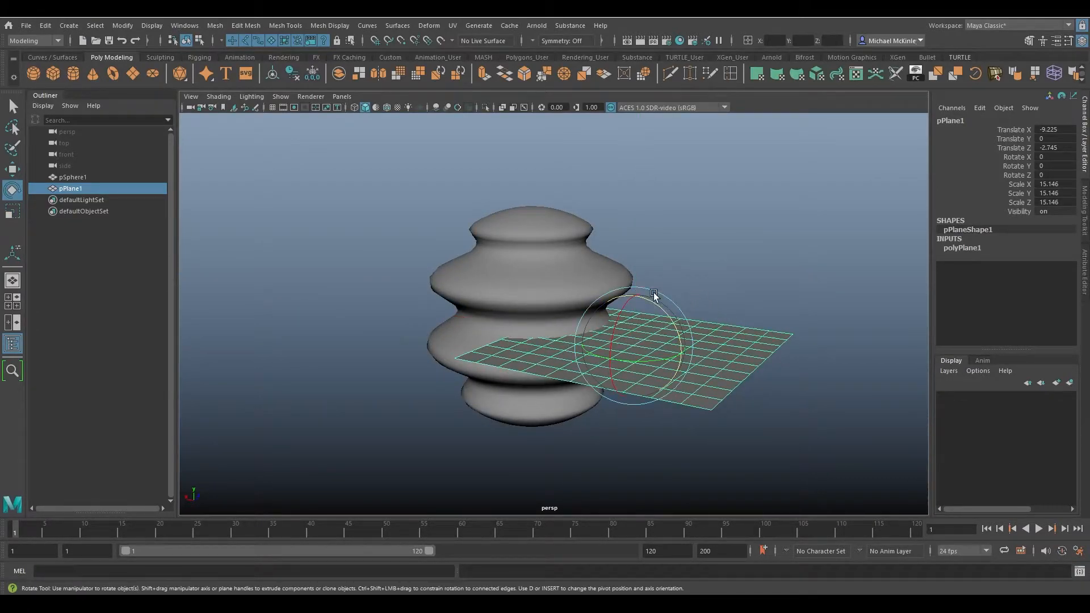
left_click_drag(649, 304, 720, 377)
left_click_drag(725, 321, 718, 296, "alt")
key("w")
left_click_drag(718, 290, 662, 294)
Make the grooved sphere live and select the upright plane beside it
left_click(601, 285)
left_click_drag(664, 272, 533, 250, "alt")
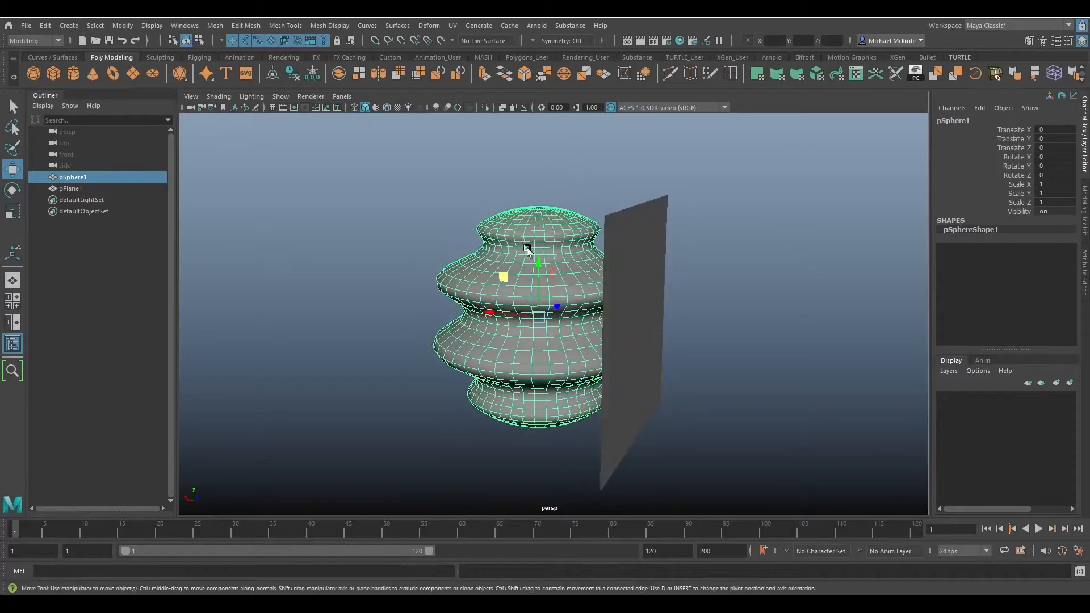
left_click(440, 40)
left_click(665, 245)
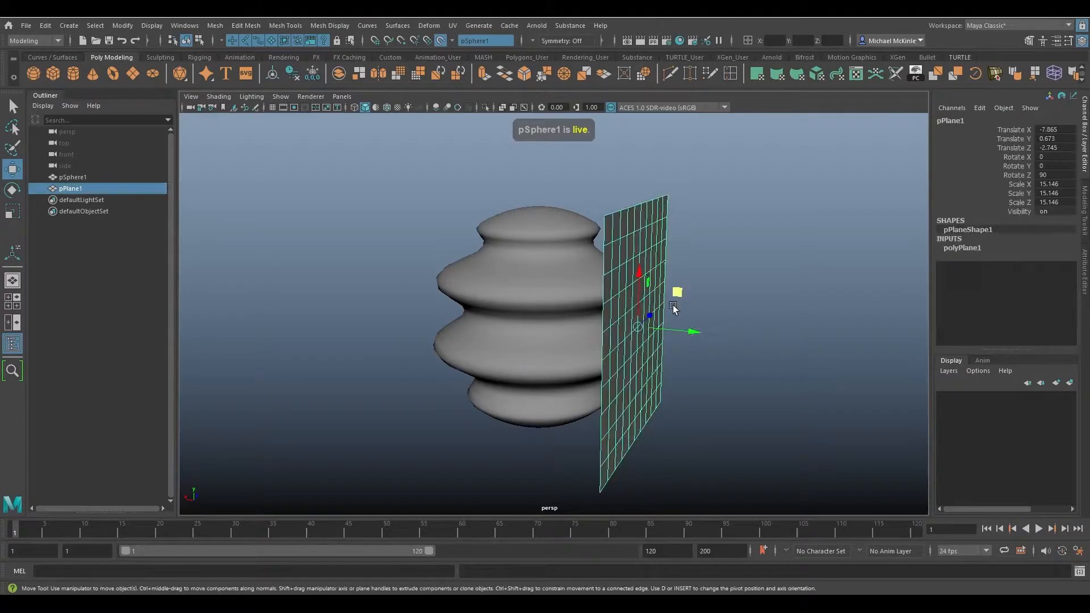
left_click_drag(666, 245, 586, 273, "alt")
Try to conform the upright plane to the grooved sphere, inspect the wrapped mesh, and undo the conform
left_click(218, 26)
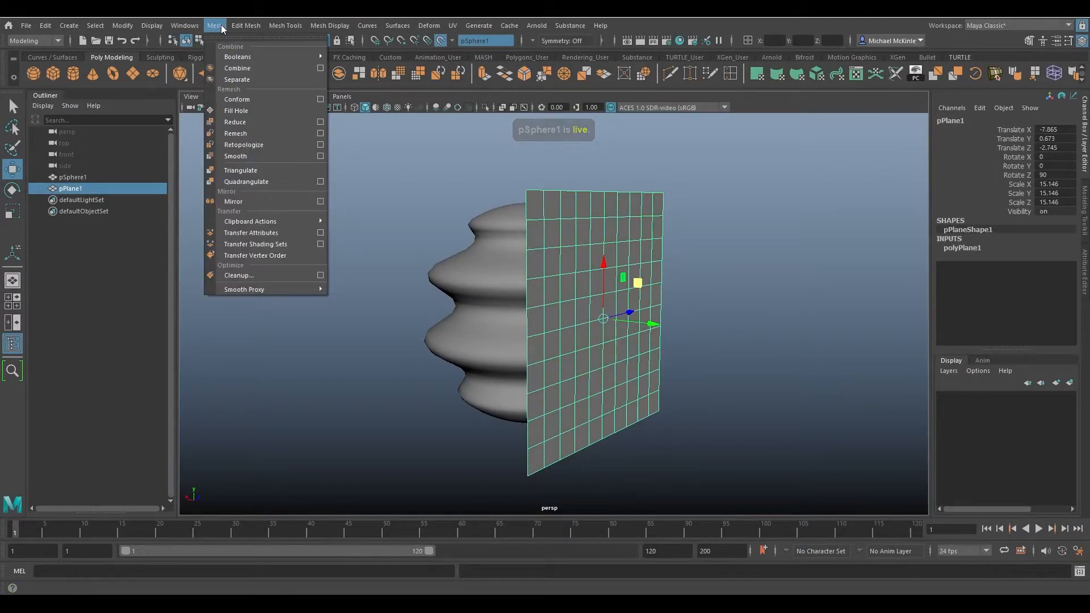
left_click(243, 100)
left_click_drag(477, 273, 683, 282, "alt")
left_click_drag(418, 281, 511, 279, "alt")
left_click_drag(558, 315, 584, 288, "alt")
key("ctrl+z")
left_click_drag(462, 244, 489, 246, "alt")
right_click_drag(489, 247, 450, 260, "alt")
left_click_drag(450, 260, 584, 283, "alt")
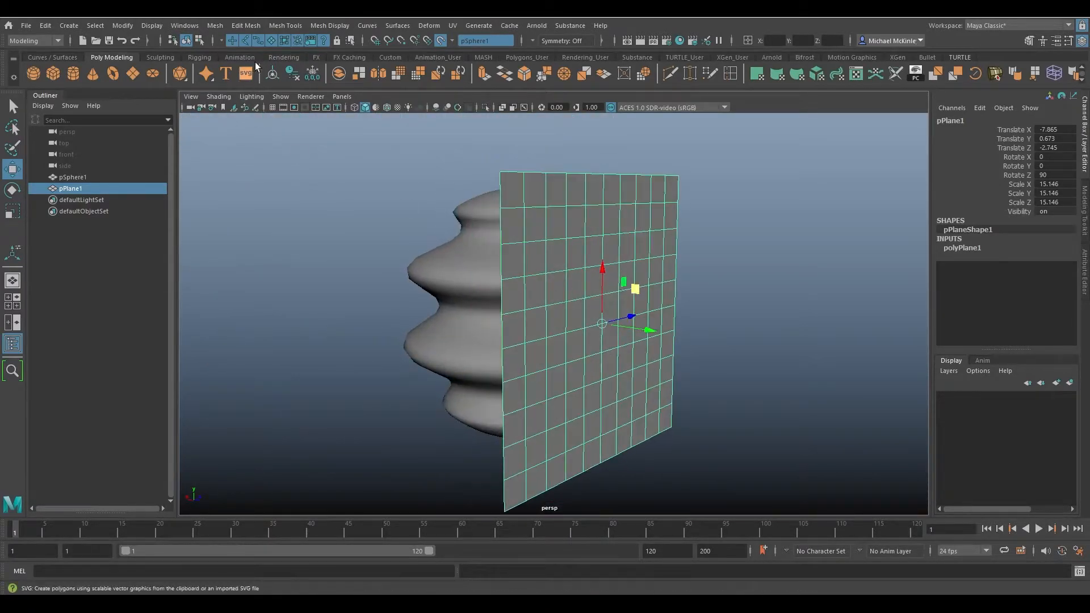
Conform the plane using the Closest Point projection and move it away from the grooved sphere to about X -11.8
left_click(222, 23)
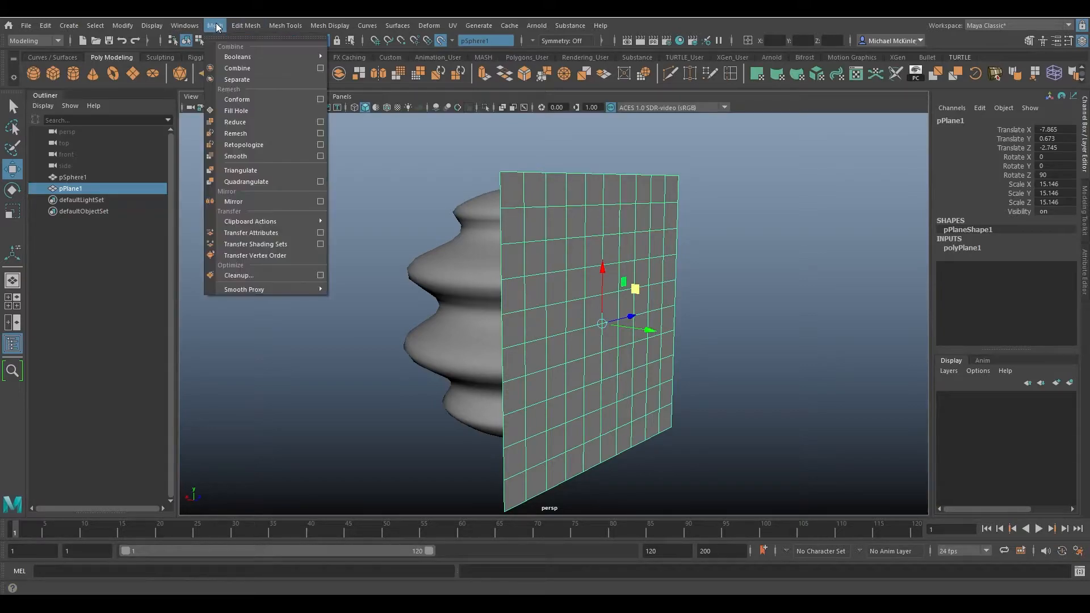
left_click(320, 99)
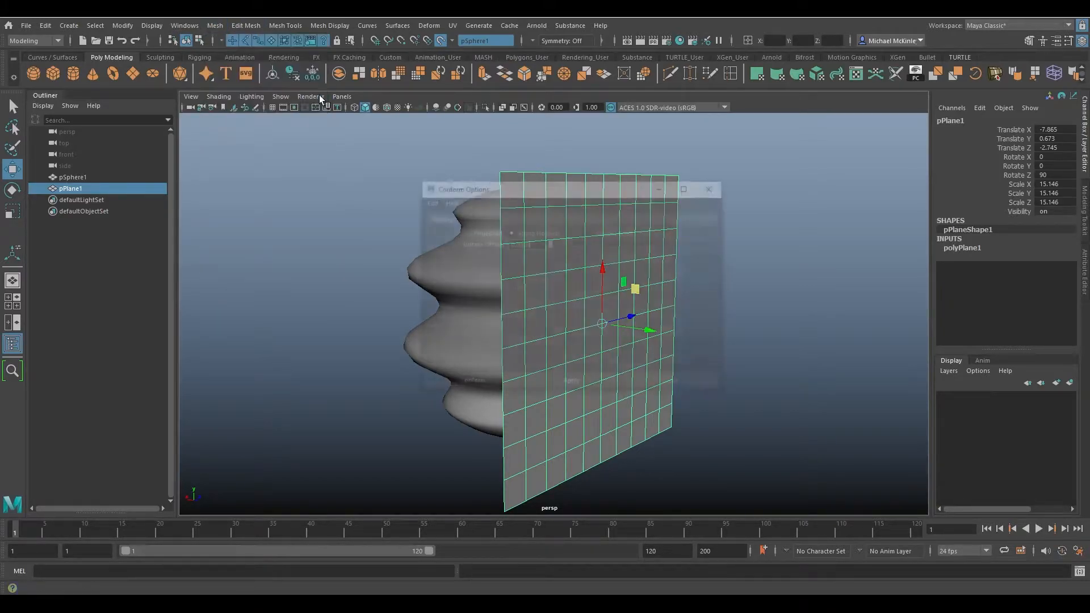
left_click_drag(567, 185, 864, 74)
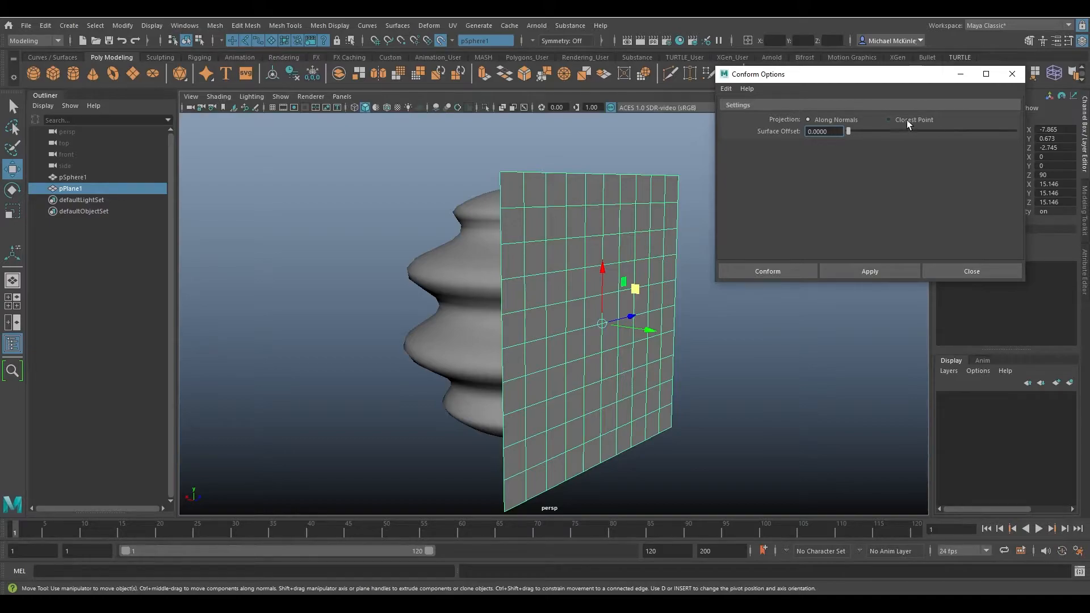
left_click(768, 271)
mouse_move(769, 273)
left_mouse_down("alt")
mouse_move(535, 255)
mouse_move(689, 270)
mouse_move(742, 292)
mouse_move(827, 273)
mouse_move(823, 296)
mouse_move(778, 279)
left_mouse_up("alt")
scroll(688, 270, "up", 3)
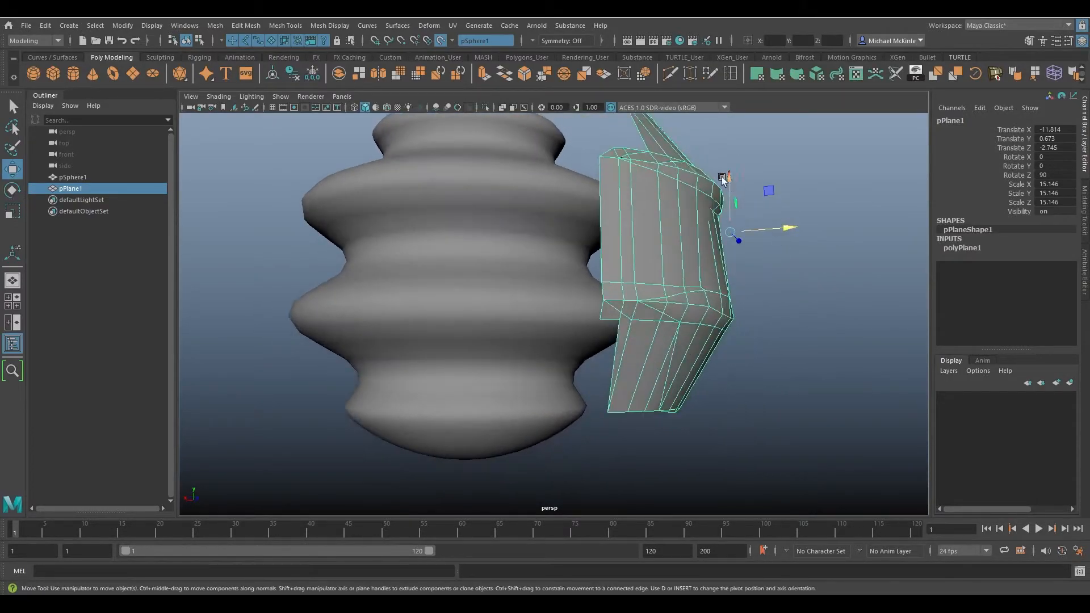
mouse_move(713, 296)
left_mouse_down("alt")
mouse_move(691, 319)
mouse_move(633, 313)
mouse_move(737, 295)
mouse_move(725, 282)
mouse_move(699, 311)
mouse_move(735, 323)
mouse_move(669, 301)
mouse_move(730, 301)
left_mouse_up("alt")
Undo the last changes to the plane and delete it
key("ctrl+z")
key("ctrl+z")
key("ctrl+z")
key("ctrl+z")
key("ctrl+z")
key("ctrl+z")
key("Delete")
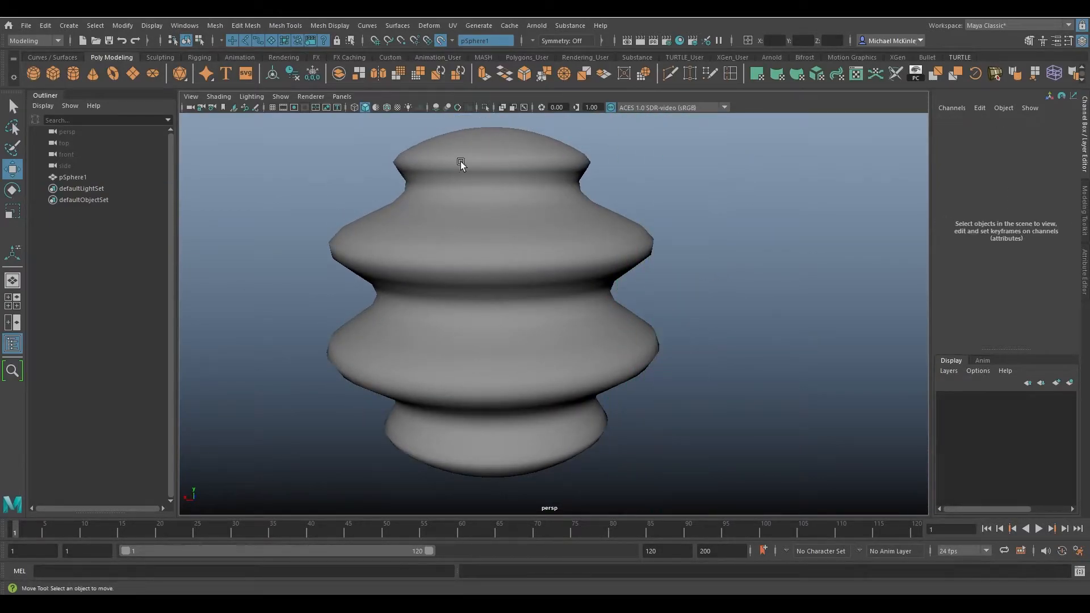
Create a polygon cylinder scaled to 8.28 around the grooved sphere, with its end caps deleted
left_click(79, 26)
mouse_move(132, 68)
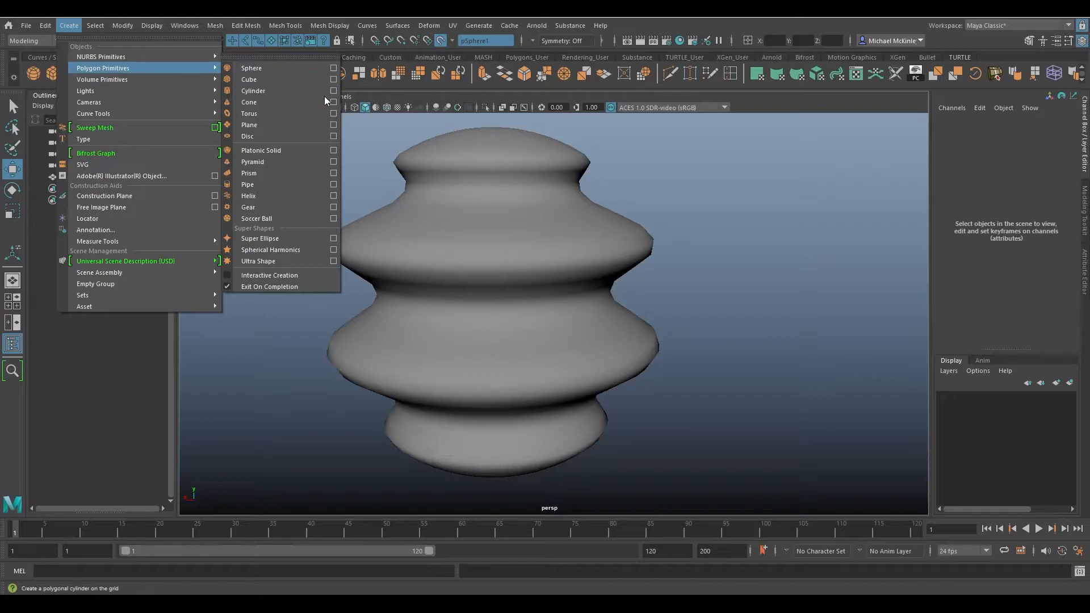
left_click(263, 93)
left_click_drag(651, 289, 694, 257, "alt")
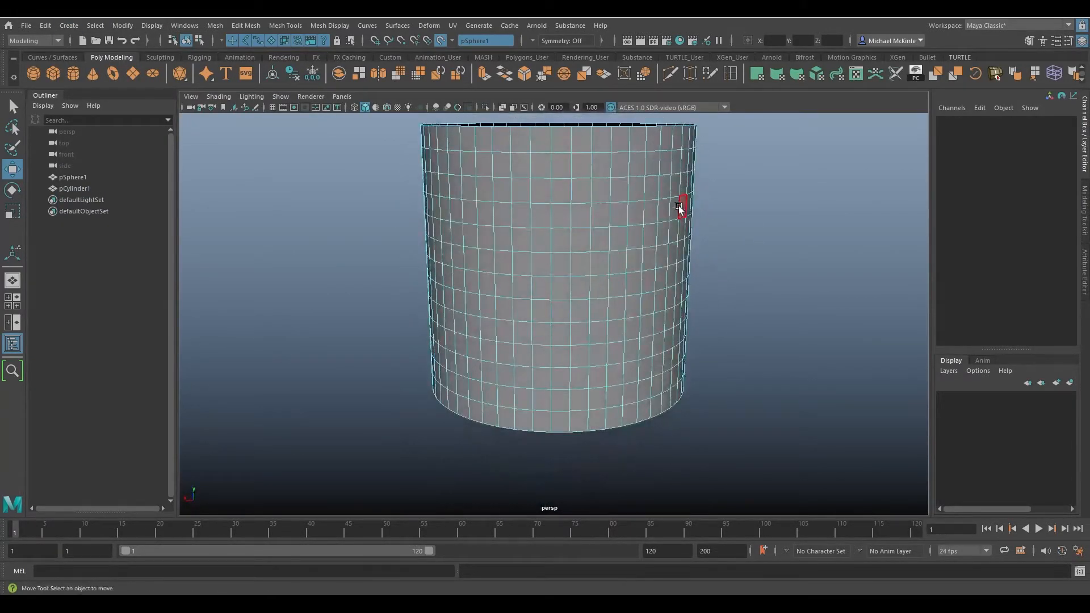
left_click(680, 209)
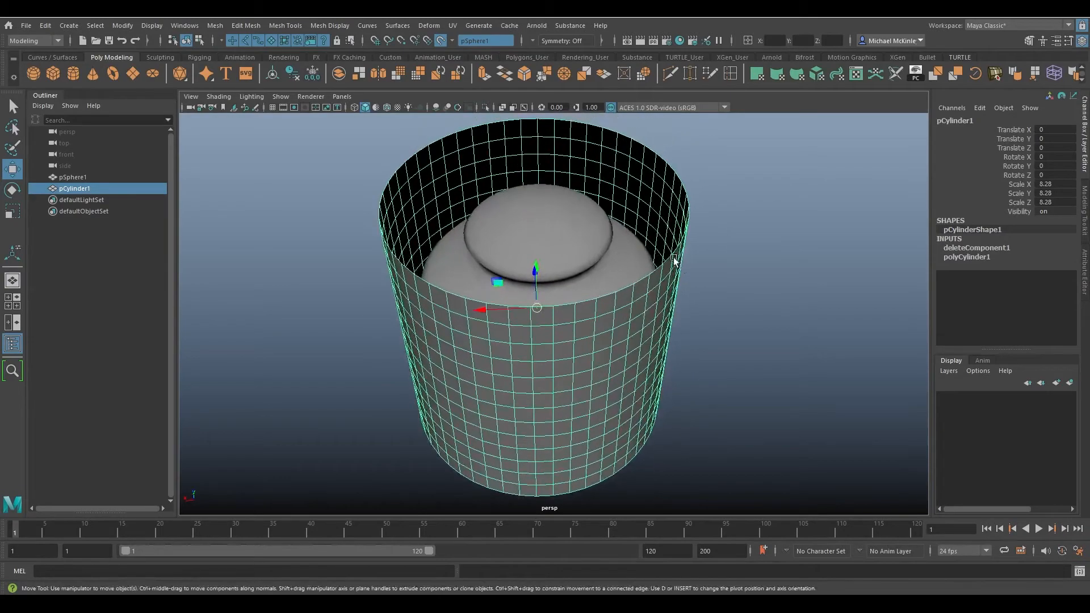
Conform the open cylinder to the live grooved sphere and inspect the wrapped mesh
left_click(215, 25)
left_click(281, 99)
left_click_drag(528, 301, 516, 192, "alt")
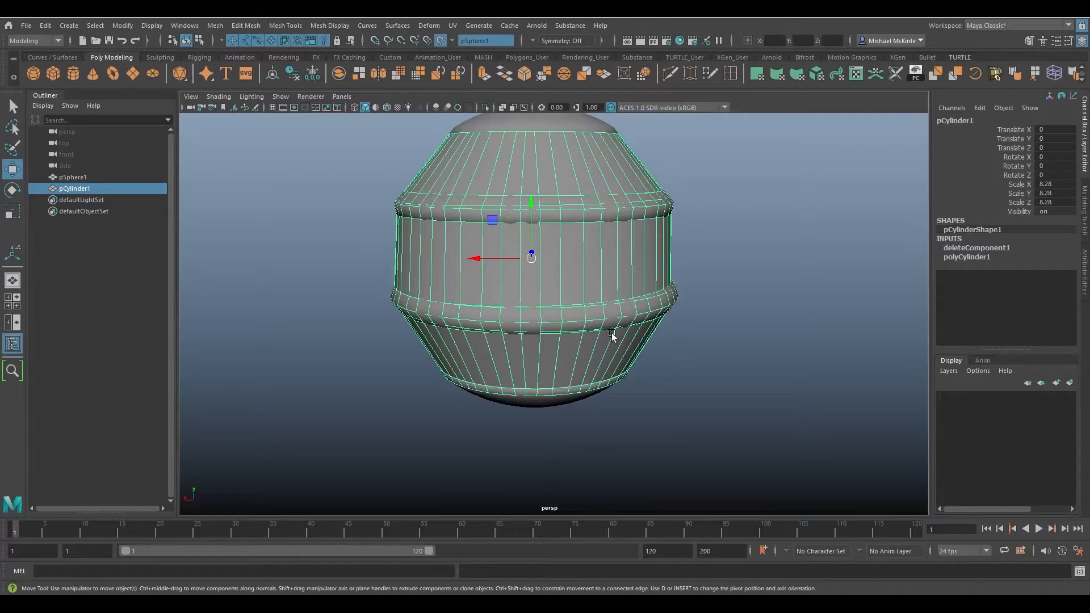
left_click_drag(573, 307, 584, 316, "alt")
Undo the last conform and conform the cylinder again with the Along Normals projection and a surface offset of 0
left_click(215, 26)
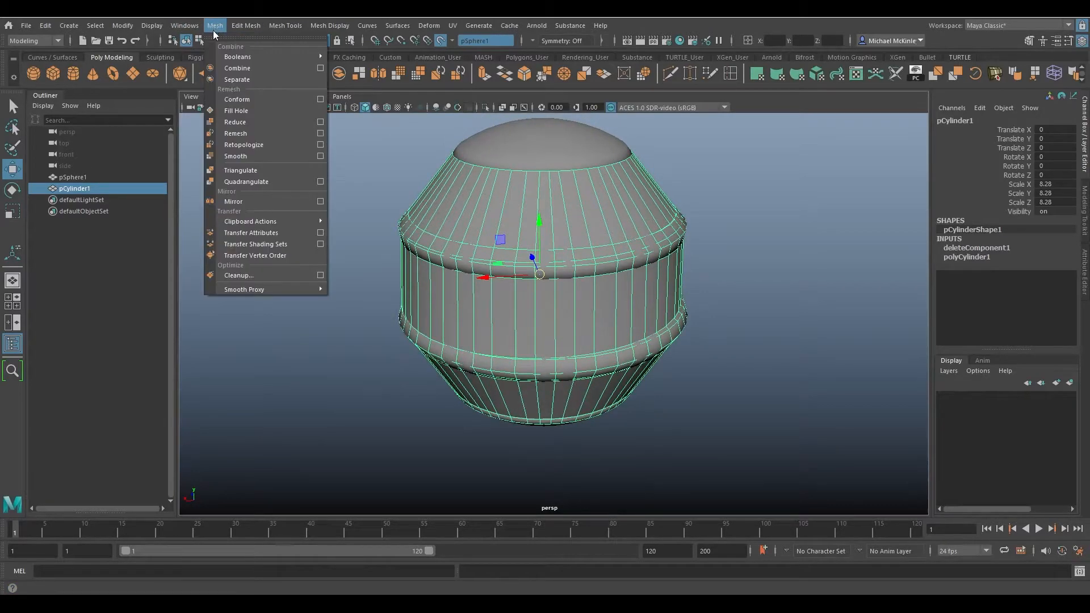
left_click(321, 99)
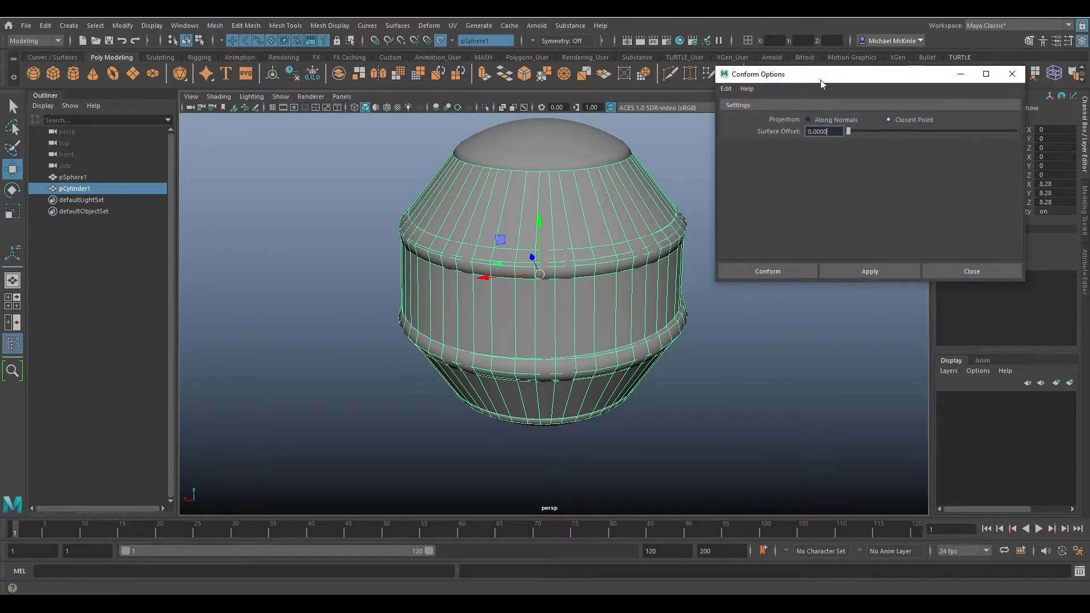
middle_click(835, 303)
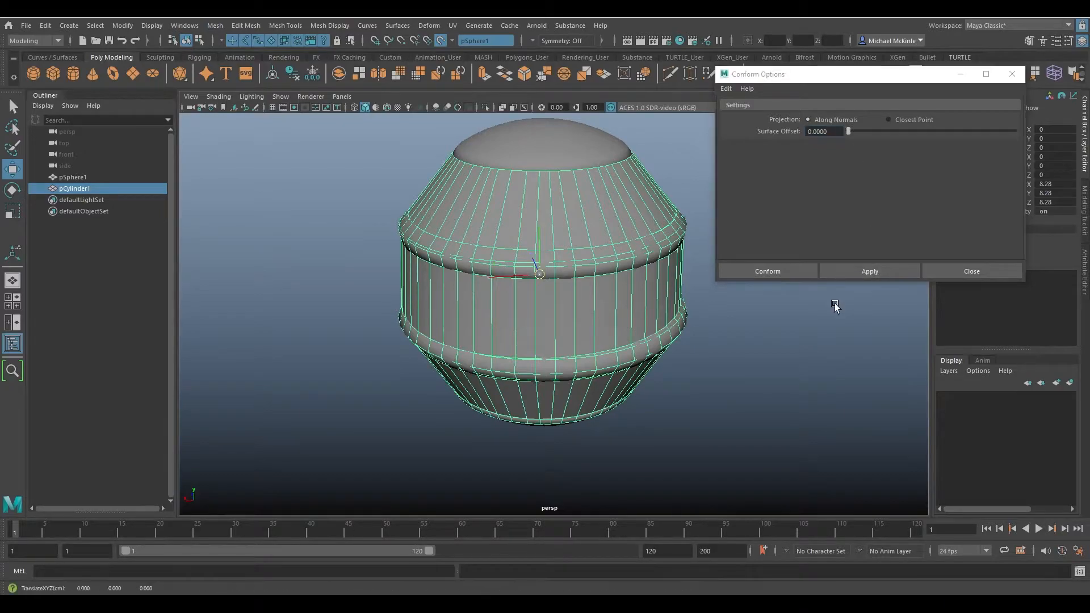
key("ctrl+z")
left_click(859, 266)
left_click_drag(600, 252, 583, 217, "alt")
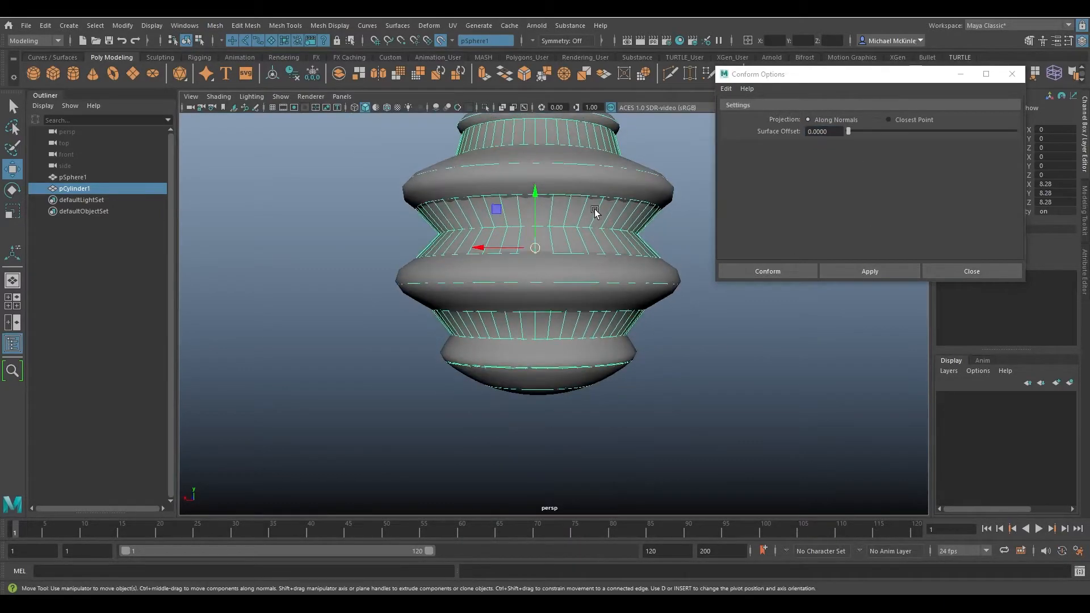
left_click_drag(583, 259, 653, 308, "alt")
Conform the cylinder with the Closest Point projection and a surface offset of 0.0932, and examine its upper rim against the sphere
left_click_drag(548, 249, 795, 133, "alt")
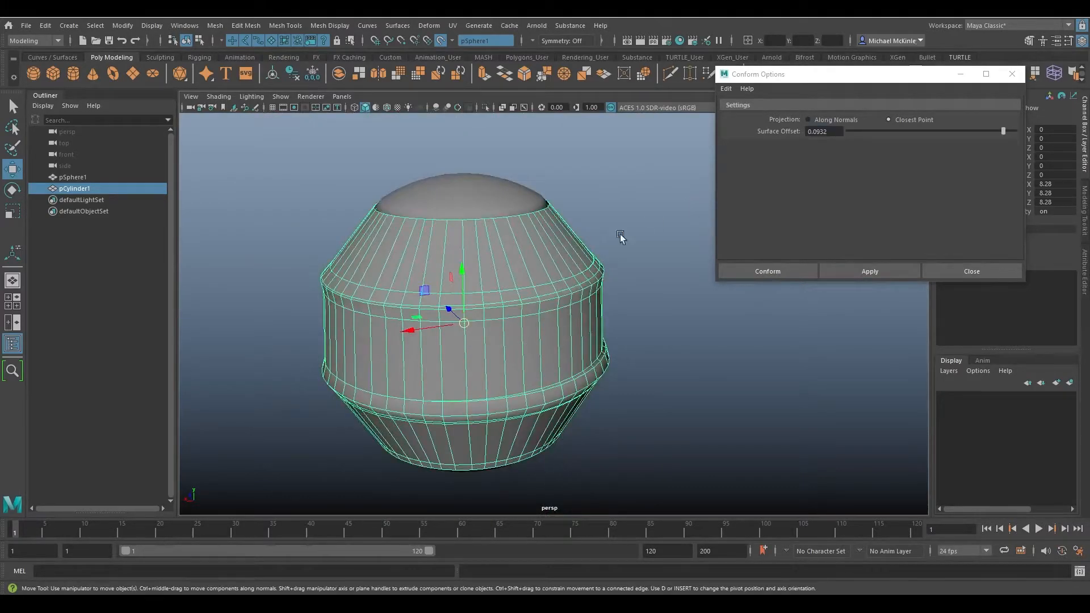
mouse_move(620, 236)
left_mouse_down("alt")
mouse_move(559, 259)
mouse_move(328, 260)
left_mouse_up("alt")
key("4")
middle_click_drag(328, 260, 389, 267, "alt")
right_click_drag(389, 267, 555, 280, "alt")
key("5")
left_click_drag(499, 271, 428, 246, "alt")
middle_click_drag(428, 246, 499, 332, "alt")
right_click_drag(499, 332, 581, 342, "alt")
left_click_drag(582, 343, 575, 386, "alt")
middle_click_drag(575, 386, 532, 319, "alt")
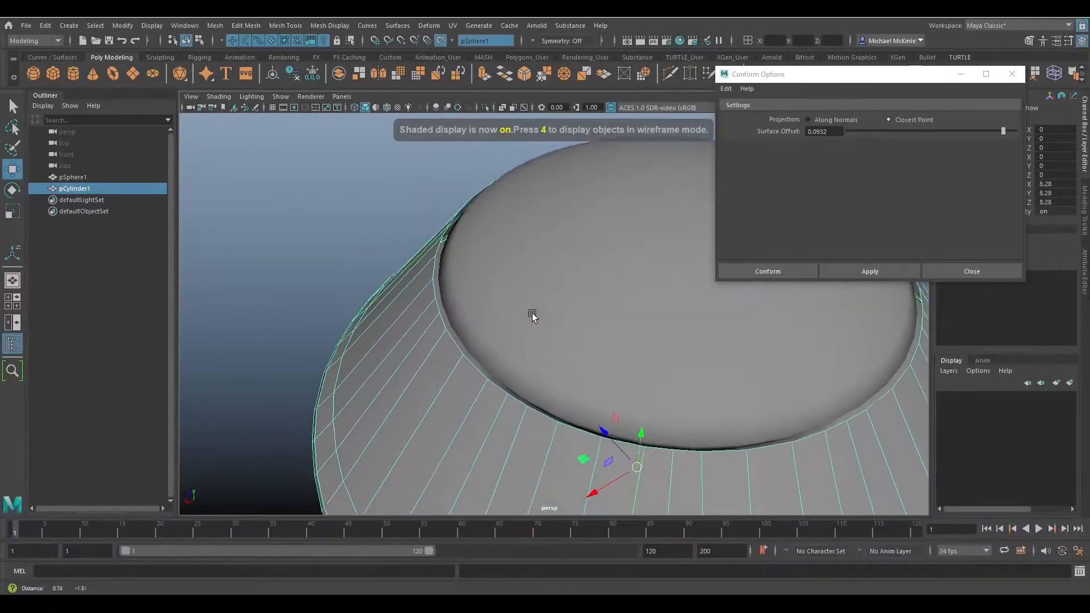
right_click_drag(533, 319, 633, 362, "alt")
left_click_drag(632, 362, 485, 261, "alt")
middle_click_drag(484, 261, 396, 283, "alt")
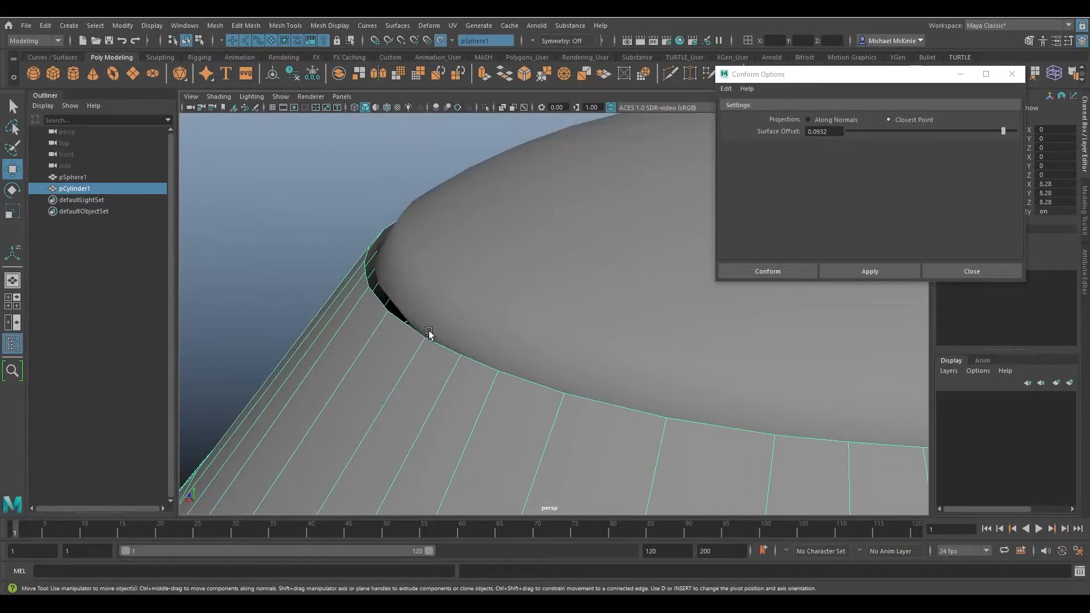
left_click_drag(466, 305, 487, 339, "alt")
middle_click_drag(487, 339, 453, 322, "alt")
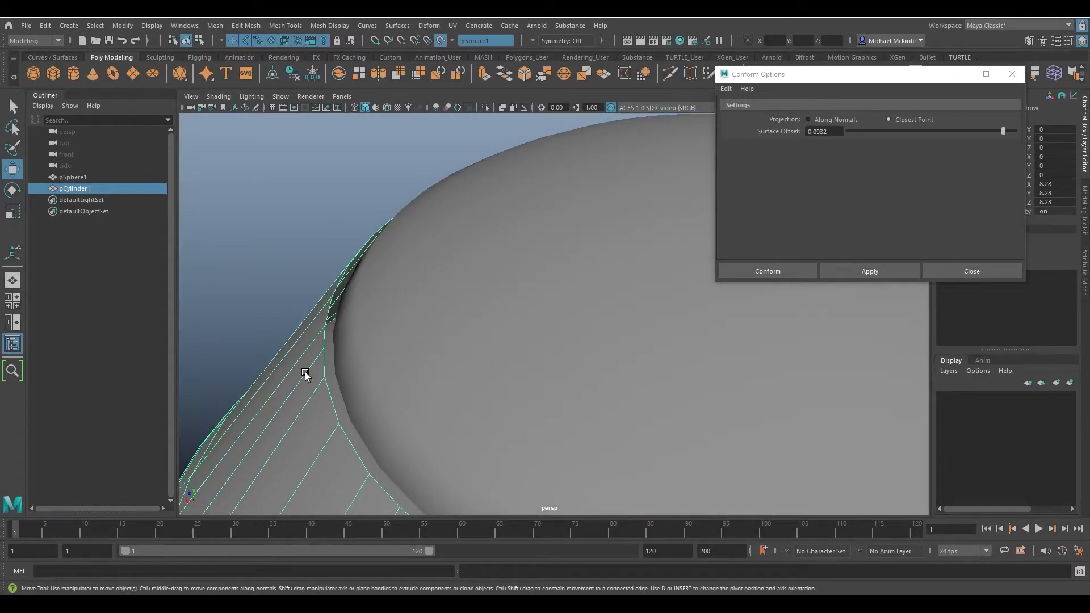
left_click_drag(285, 353, 342, 313, "alt")
Undo the offset conform and conform the cylinder again with the surface offset set to 0
key("ctrl+z")
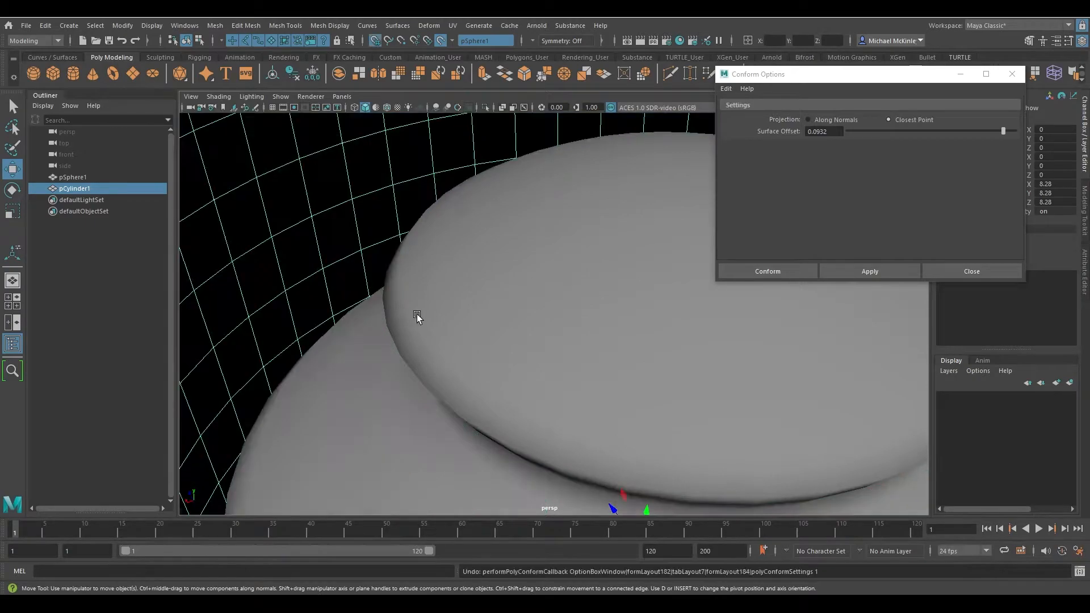
left_click_drag(891, 128, 783, 141)
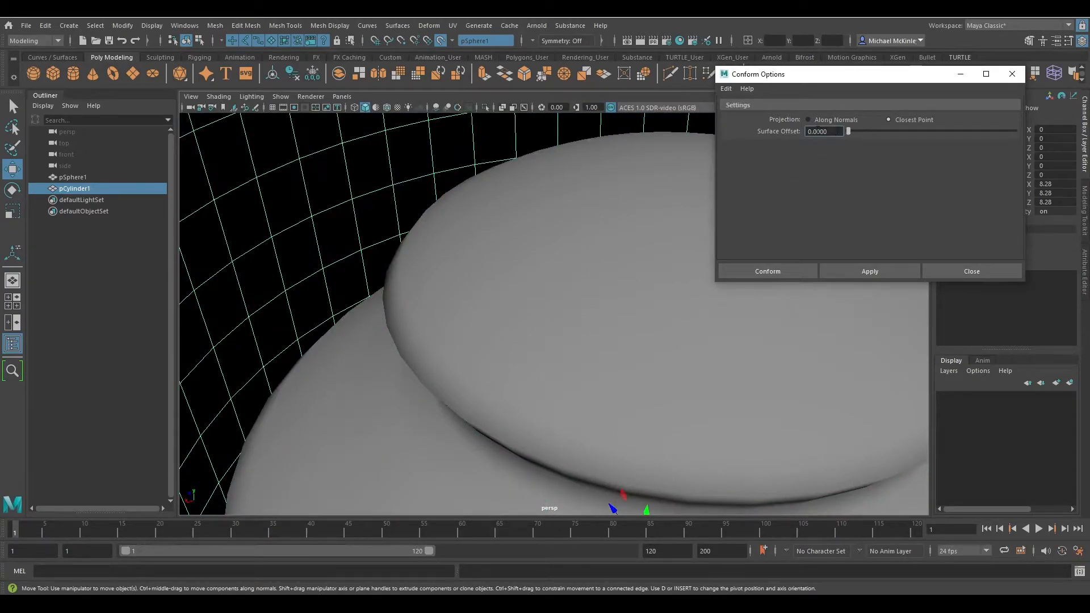
left_click(862, 273)
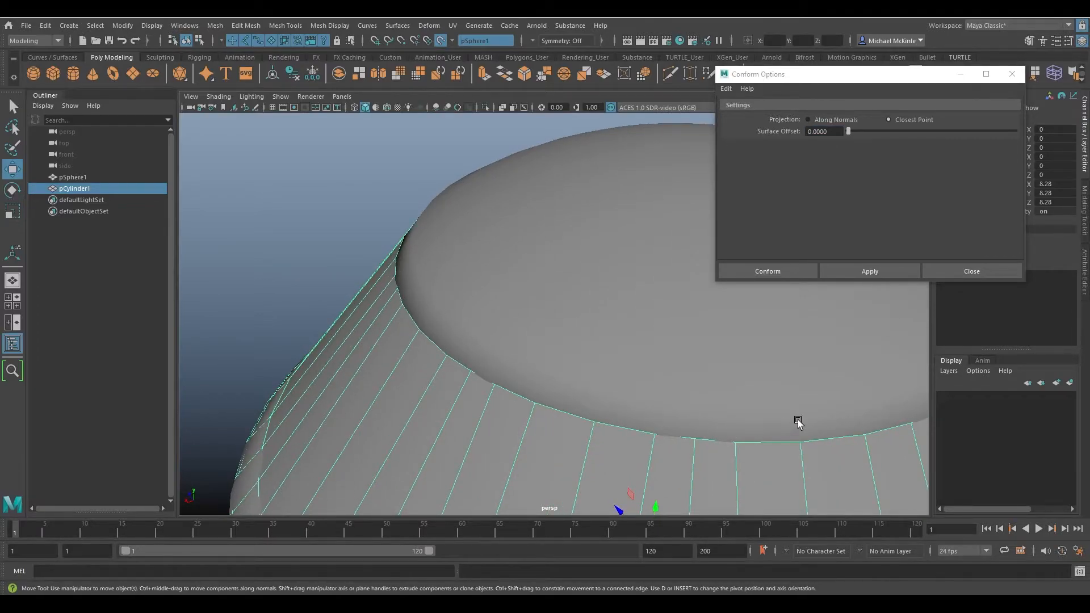
Undo the zero-offset conform, reapply it with a surface offset of 0.1, and examine the rim of the wrapped cylinder
key("ctrl+z")
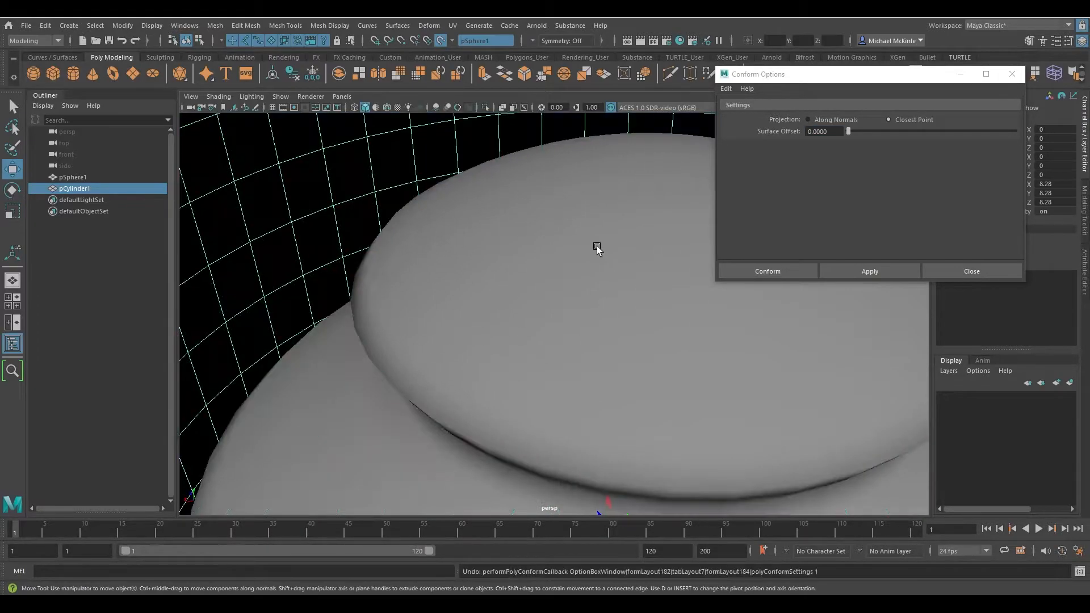
left_click_drag(848, 131, 1056, 132)
left_click(881, 273)
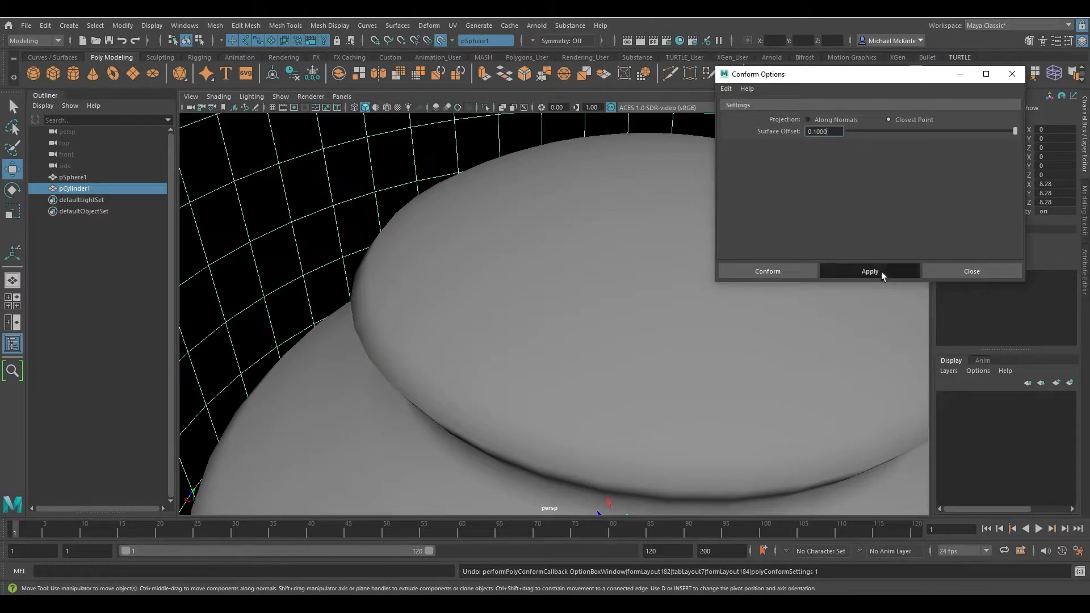
left_click_drag(486, 310, 502, 303, "alt")
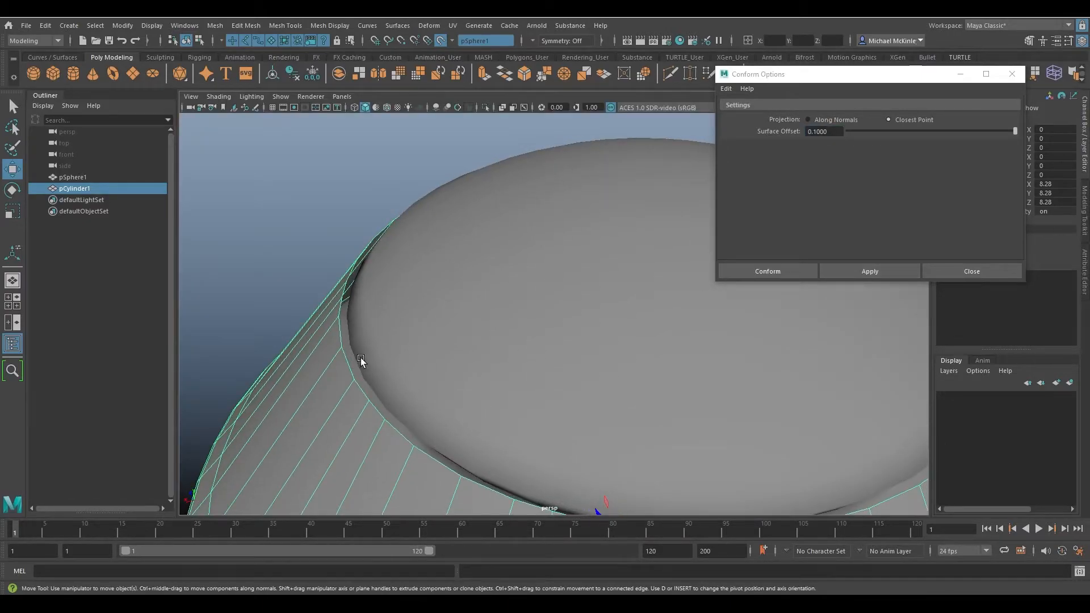
left_click_drag(509, 362, 522, 329, "alt")
right_click_drag(522, 329, 420, 329, "alt")
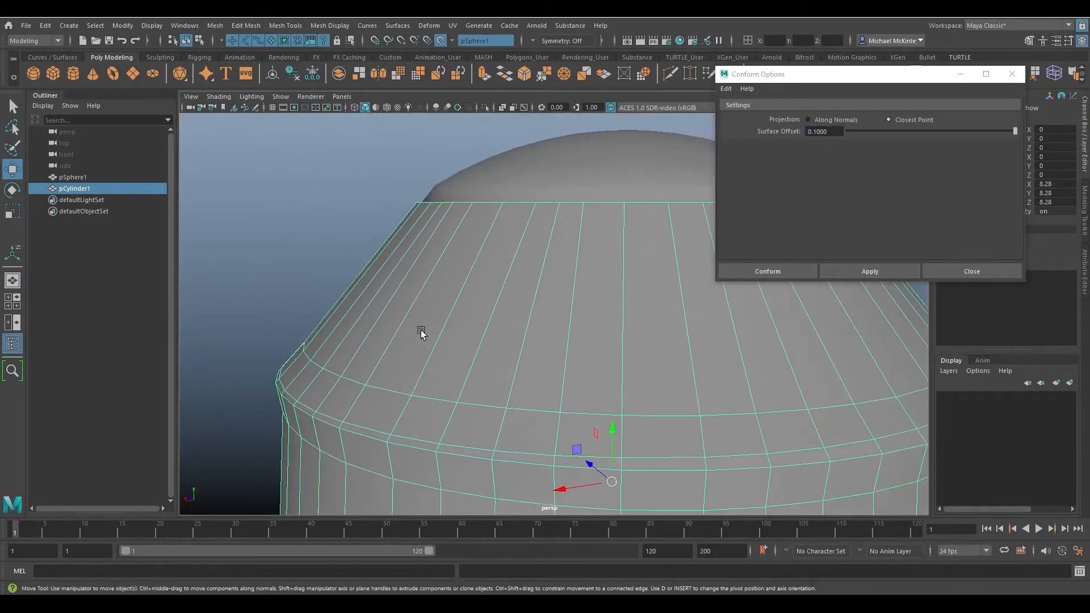
left_click_drag(413, 266, 386, 288, "alt")
Undo the 0.1 offset conform and conform the original cylinder with a surface offset of 5
key("ctrl+z")
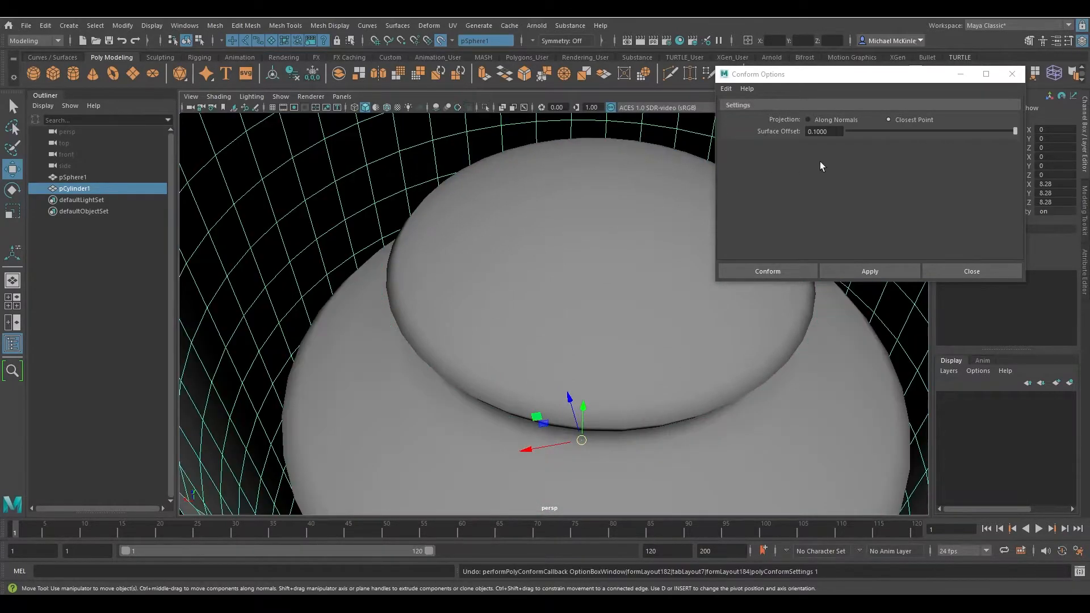
left_click(857, 132)
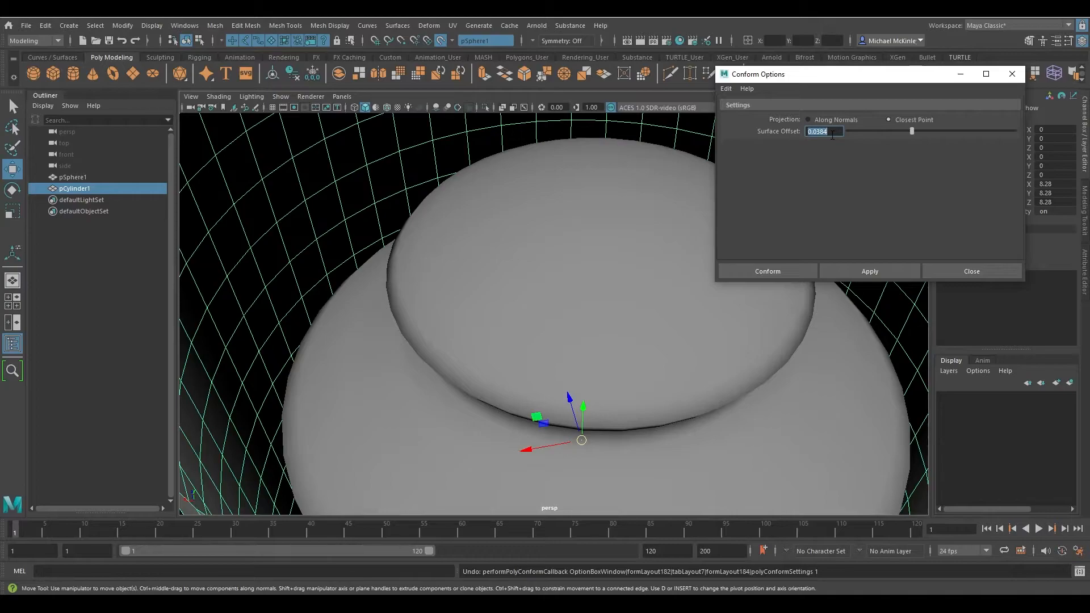
type("5")
key("Return")
left_click(874, 270)
left_click_drag(613, 352, 408, 260, "alt")
Reapply Conform to the already wrapped cylinder with lower surface offsets, including 2.6712
left_click_drag(932, 131, 874, 135)
left_click(870, 270)
left_click_drag(545, 244, 488, 235, "alt")
left_click(889, 131)
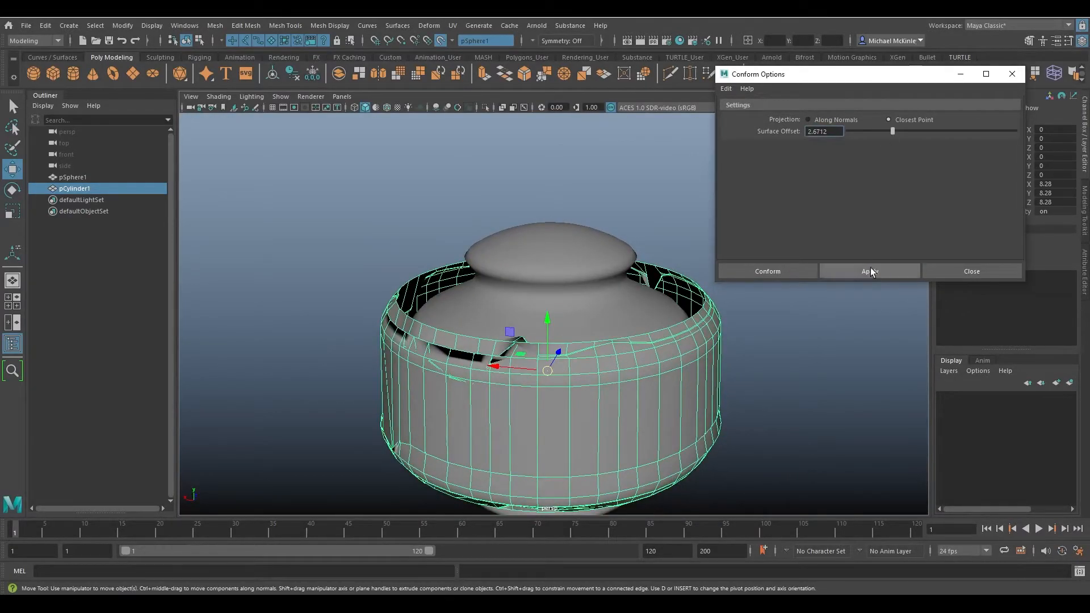
left_click(871, 270)
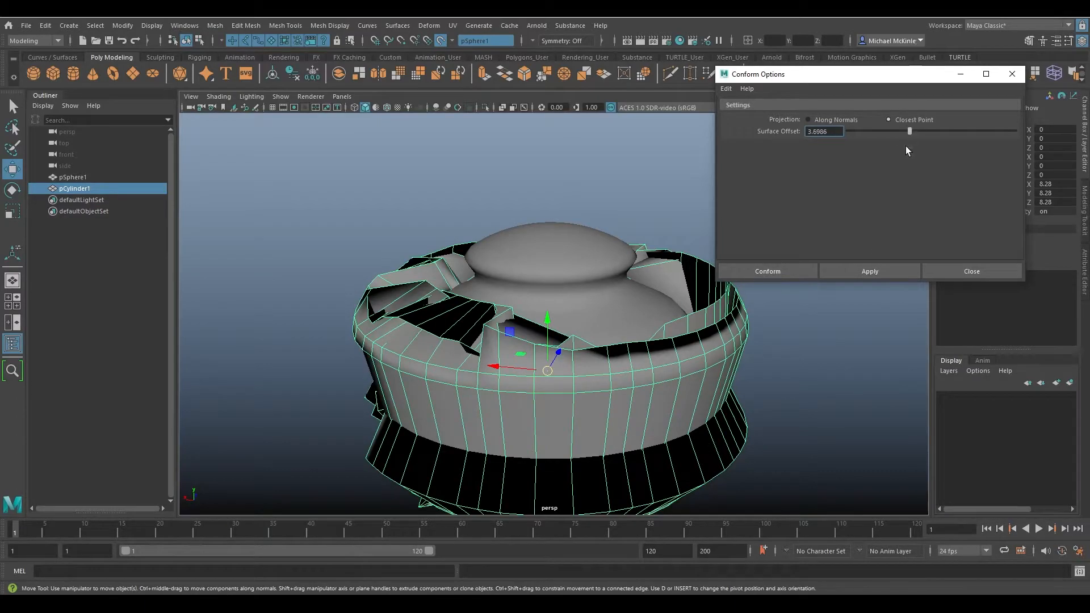
Apply Conform to the cylinder several more times with a surface offset of 3.6986 and examine the mesh
left_click(872, 271)
left_click(872, 271)
left_click(873, 271)
left_click(872, 272)
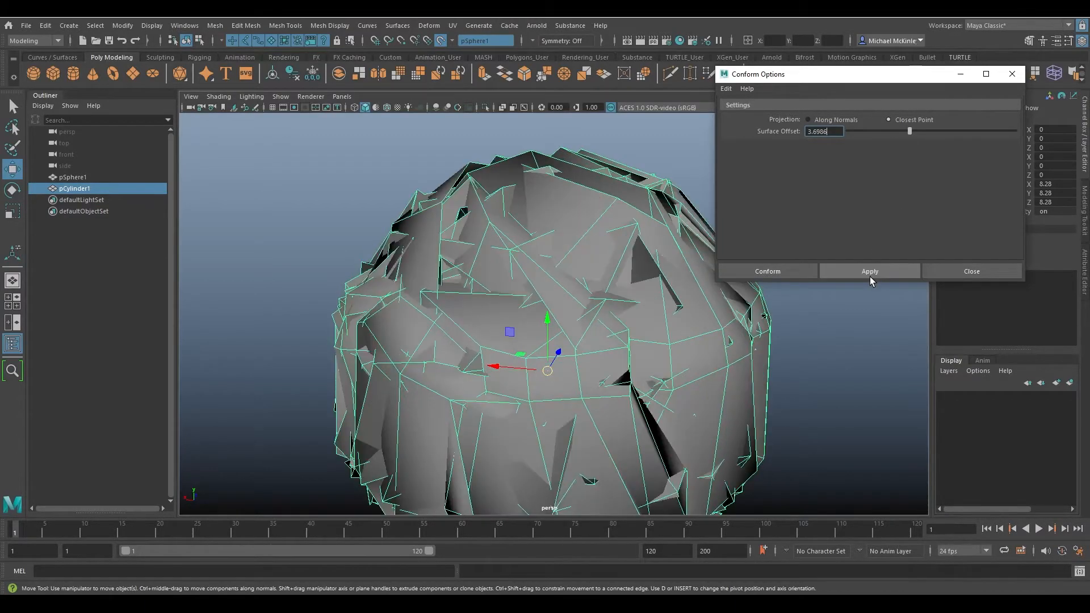
left_click_drag(586, 371, 558, 274, "alt")
Undo all the repeated conforms to restore the original open cylinder
key("ctrl+z")
key("ctrl+z")
key("ctrl+z")
key("ctrl+z")
key("ctrl+z")
key("ctrl+z")
key("ctrl+z")
key("ctrl+z")
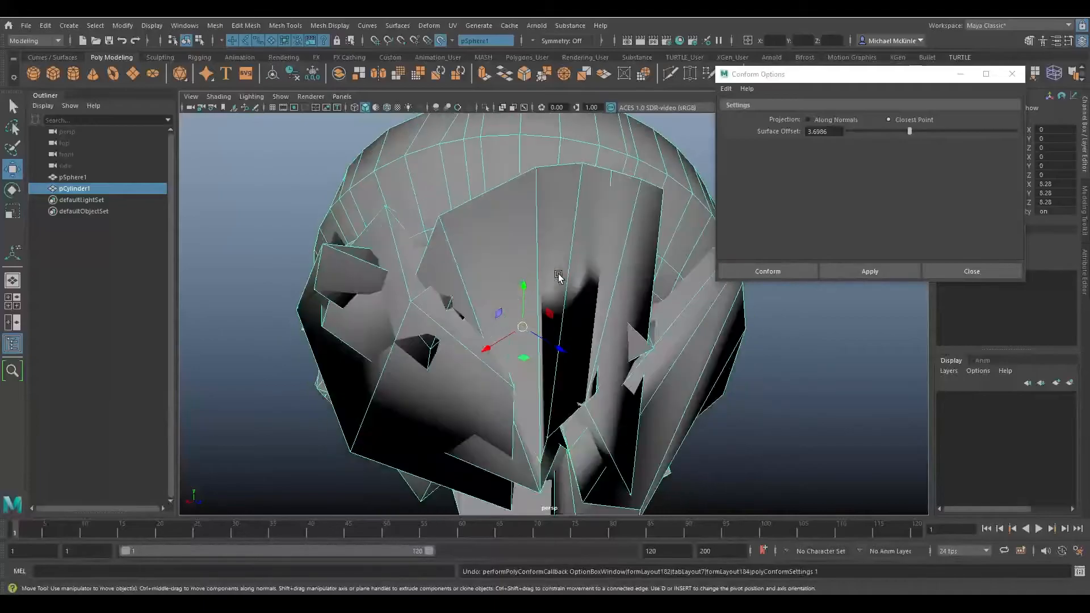
key("ctrl+z")
key("ctrl+z")
key("ctrl+z")
key("ctrl+z")
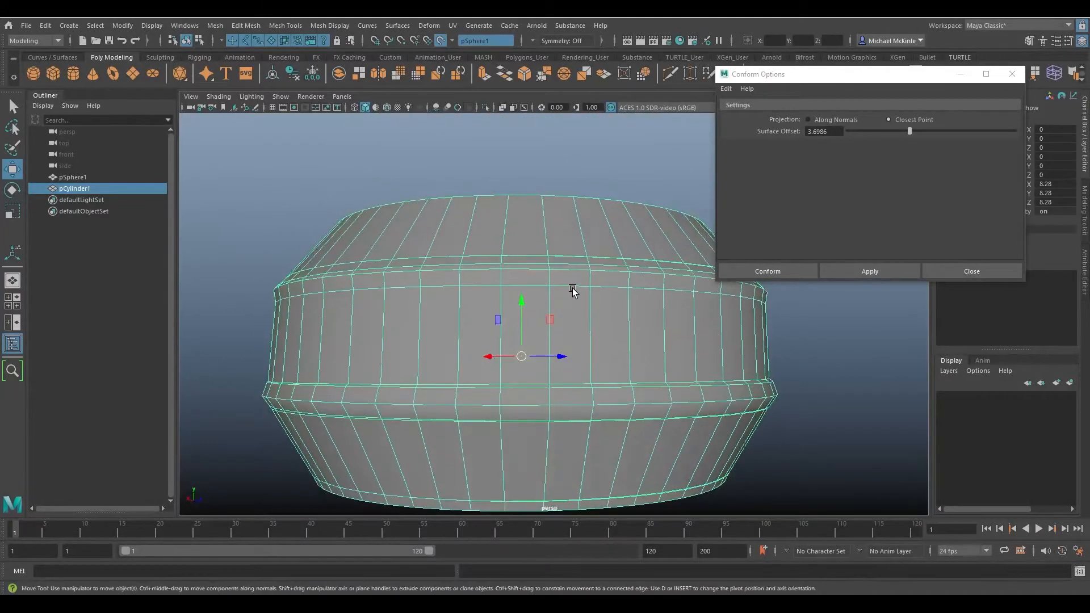
left_click_drag(584, 297, 601, 284, "alt")
Delete the cylinder's construction history and conform it with the Along Normals projection and a surface offset of 1.5
left_click_drag(887, 76, 792, 323)
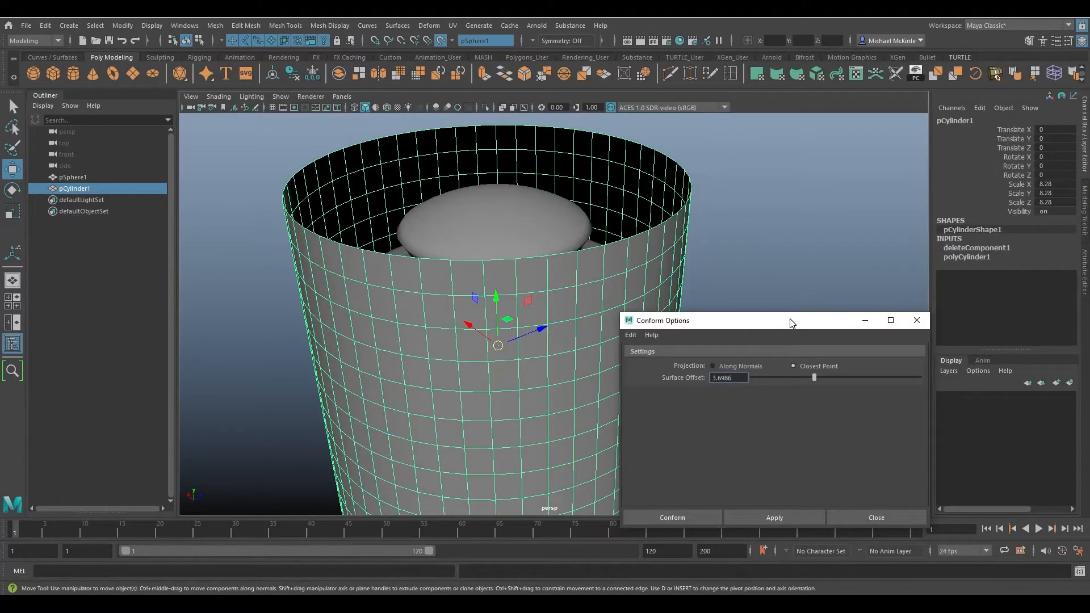
left_click(295, 73)
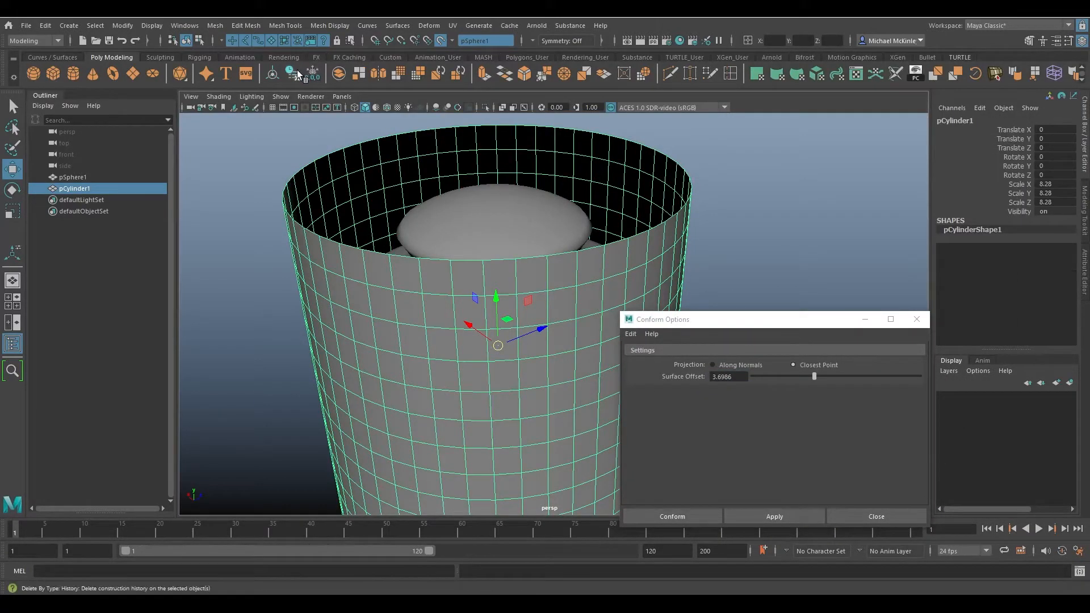
left_click_drag(780, 320, 788, 227)
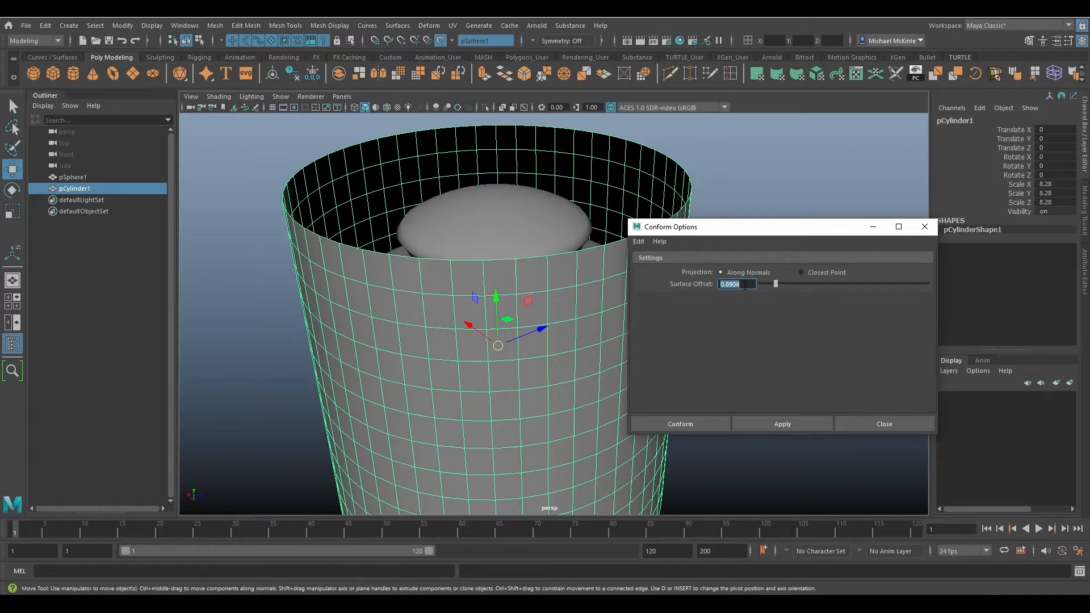
key("Return")
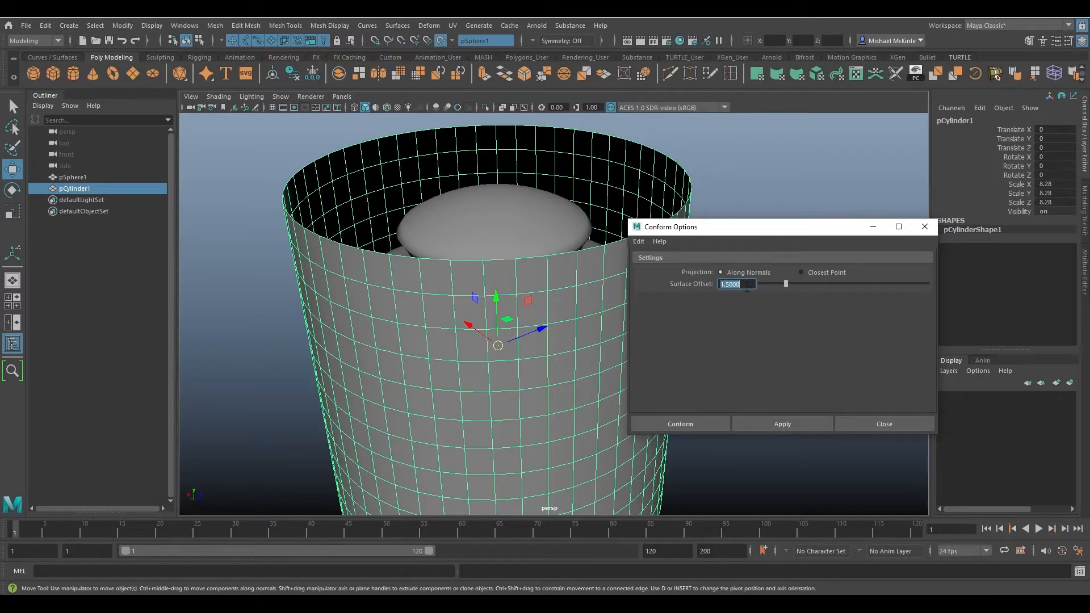
left_click(683, 424)
left_click_drag(635, 299, 640, 274, "alt")
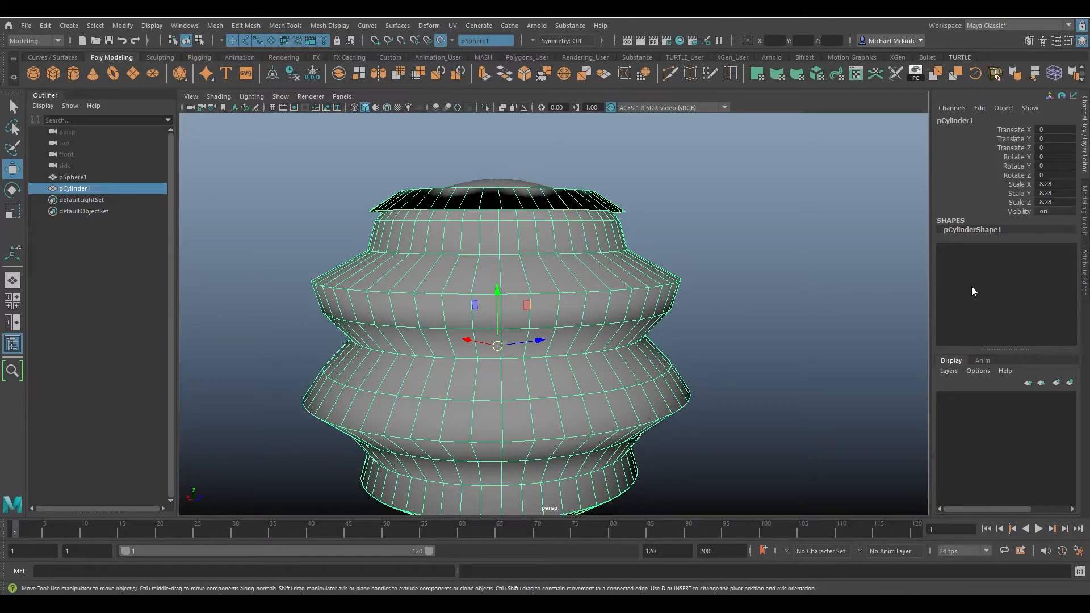
Examine the conformed cylinder's transform, shape, shading group and material attributes for any conform settings
left_click(1085, 268)
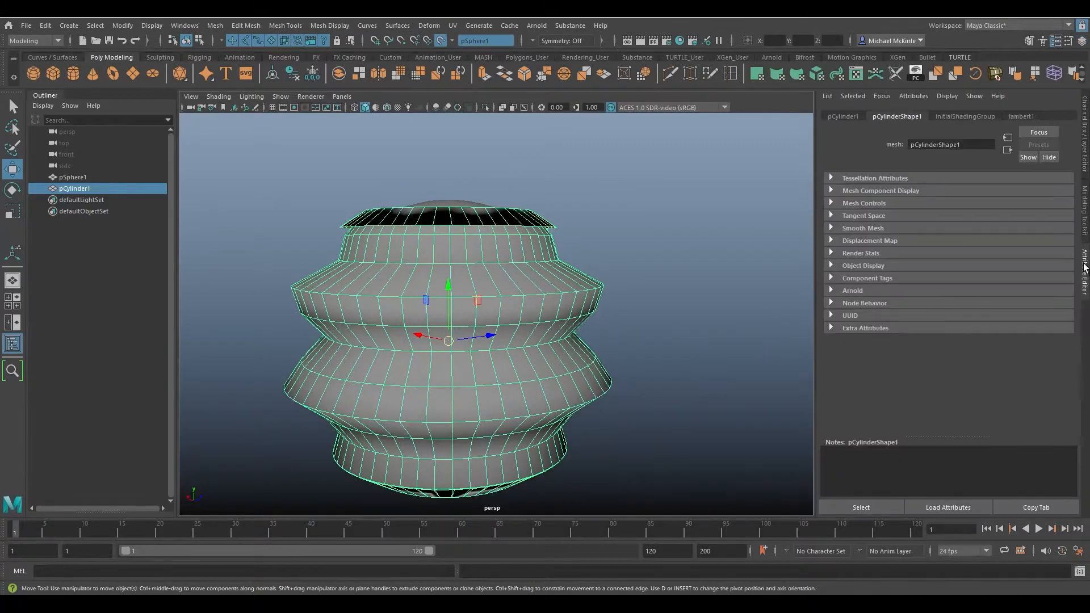
left_click(952, 117)
left_click(1006, 116)
left_click(968, 117)
left_click(897, 116)
left_click(844, 117)
left_click(891, 117)
Try moving the live grooved sphere up about 5.85 inside the conformed cylinder, and undo the move
left_click_drag(506, 302, 508, 341, "alt")
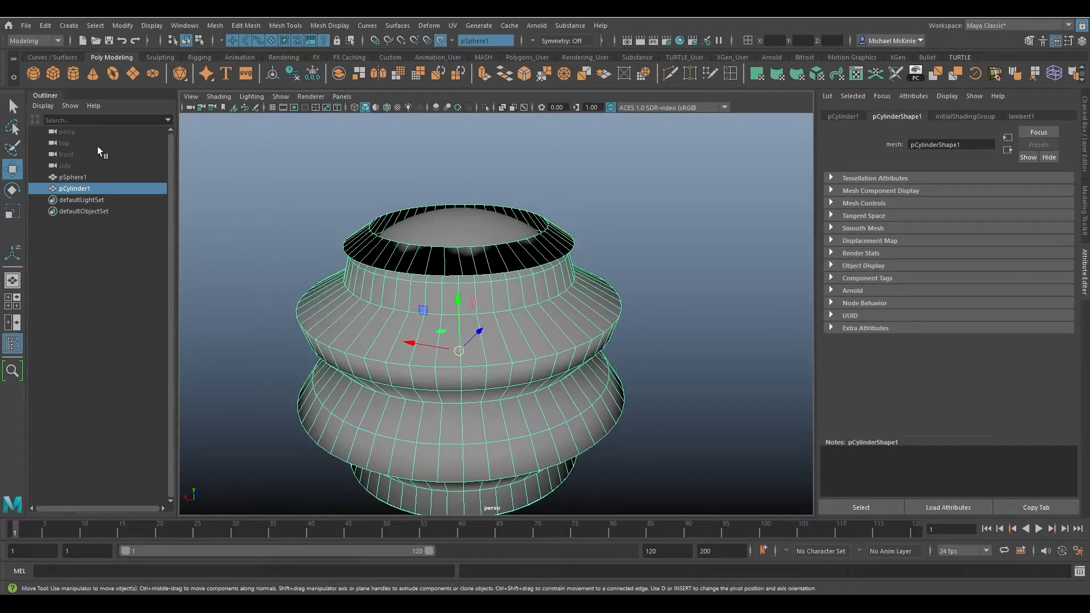
left_click(65, 178)
left_click_drag(458, 287, 559, 279)
left_click_drag(489, 269, 454, 198, "alt")
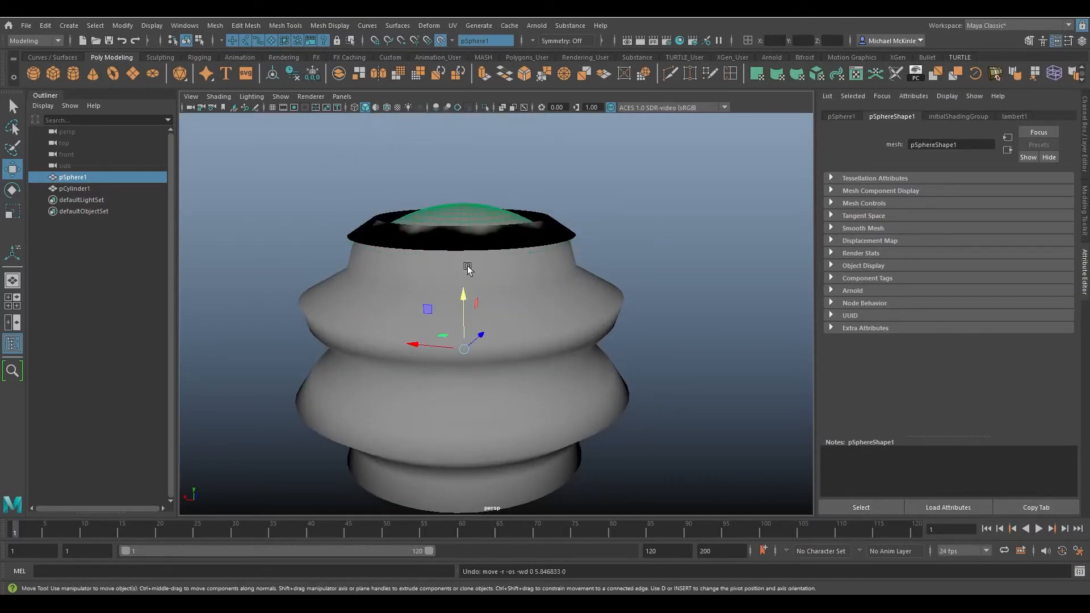
left_click_drag(474, 306, 452, 327)
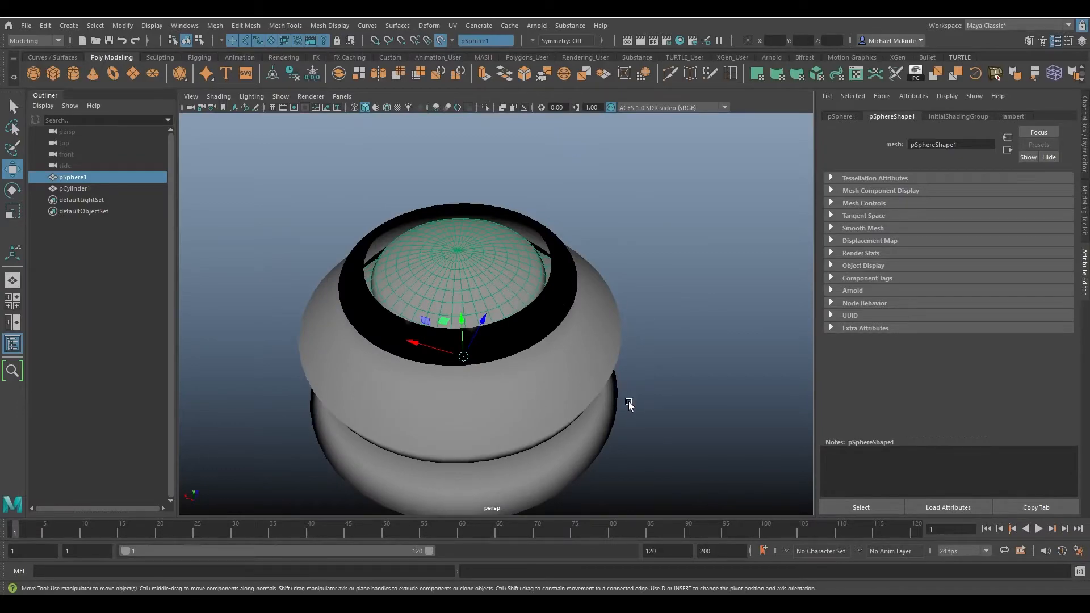
Reselect the conformed cylinder and examine its wrapped mesh and upper rim
left_click_drag(618, 380, 593, 344, "alt")
left_click(591, 322)
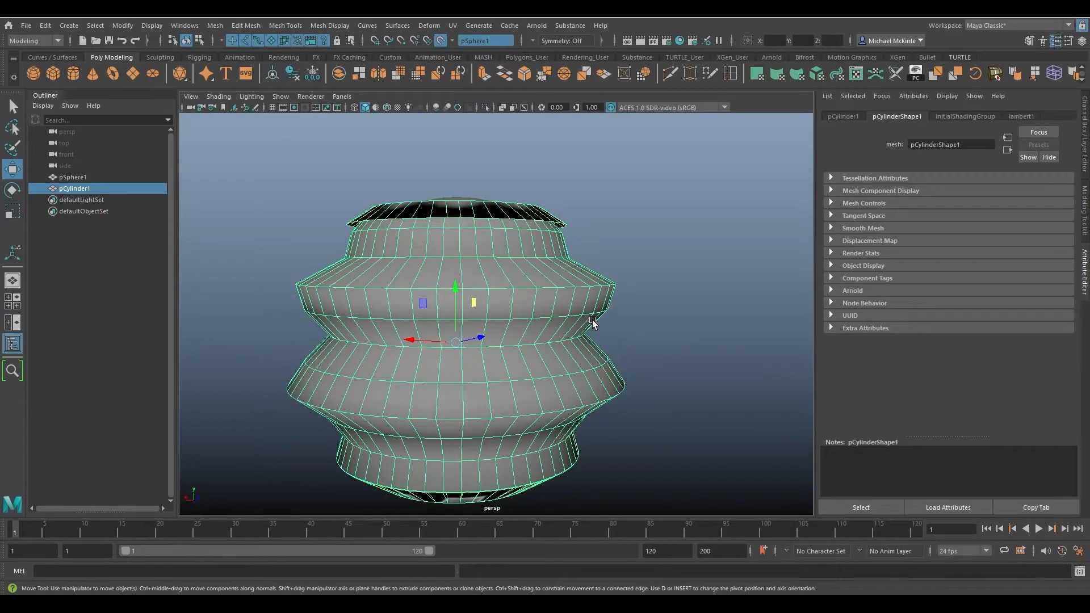
left_click_drag(596, 317, 543, 301, "alt")
right_click_drag(544, 301, 605, 288, "alt")
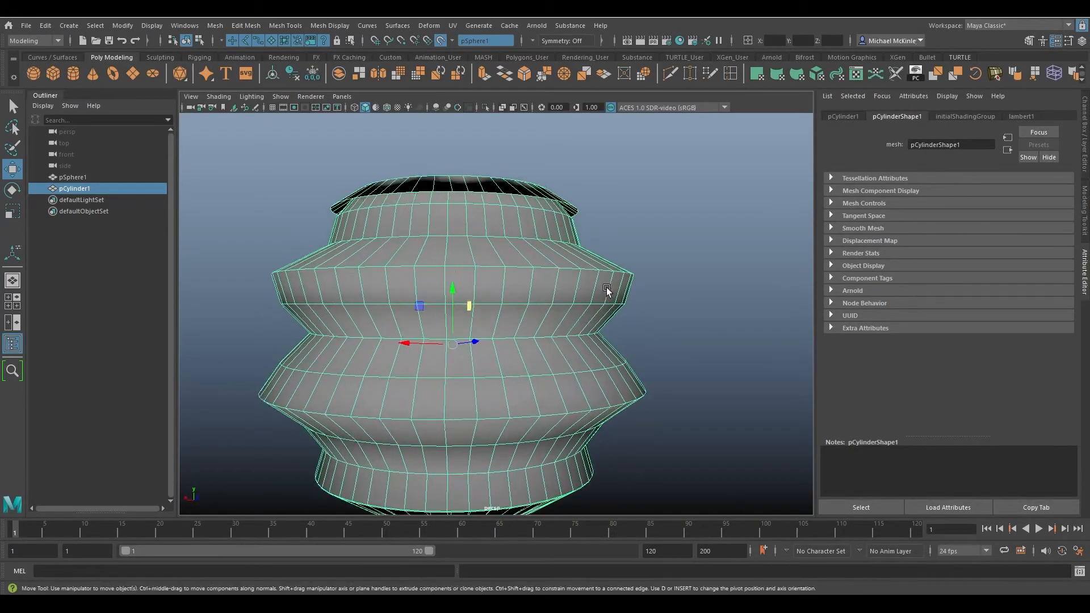
left_click_drag(605, 288, 608, 322, "alt")
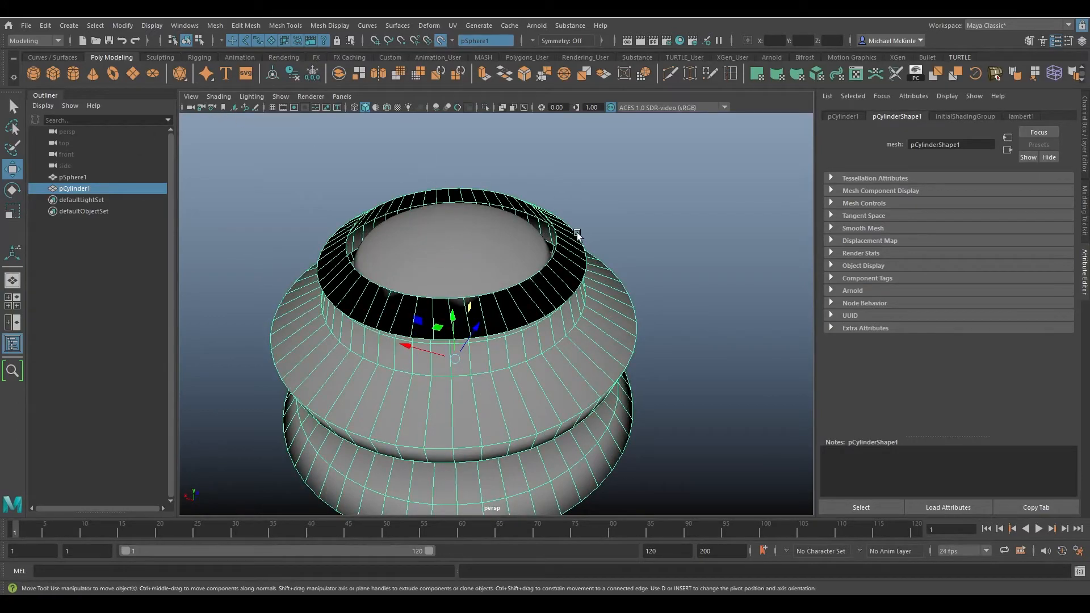
left_click_drag(588, 260, 432, 227, "alt")
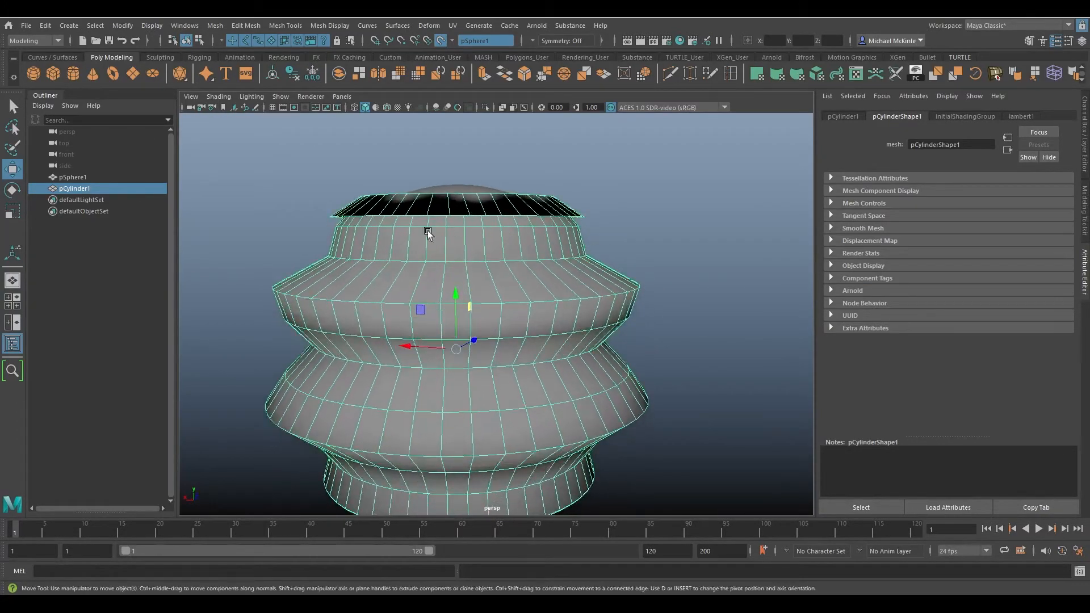
Inspect the wrapped cylinder and undo its conform with the 1.5 surface offset
left_click_drag(389, 368, 397, 333, "alt")
left_click_drag(566, 296, 394, 233, "alt")
key("ctrl+z")
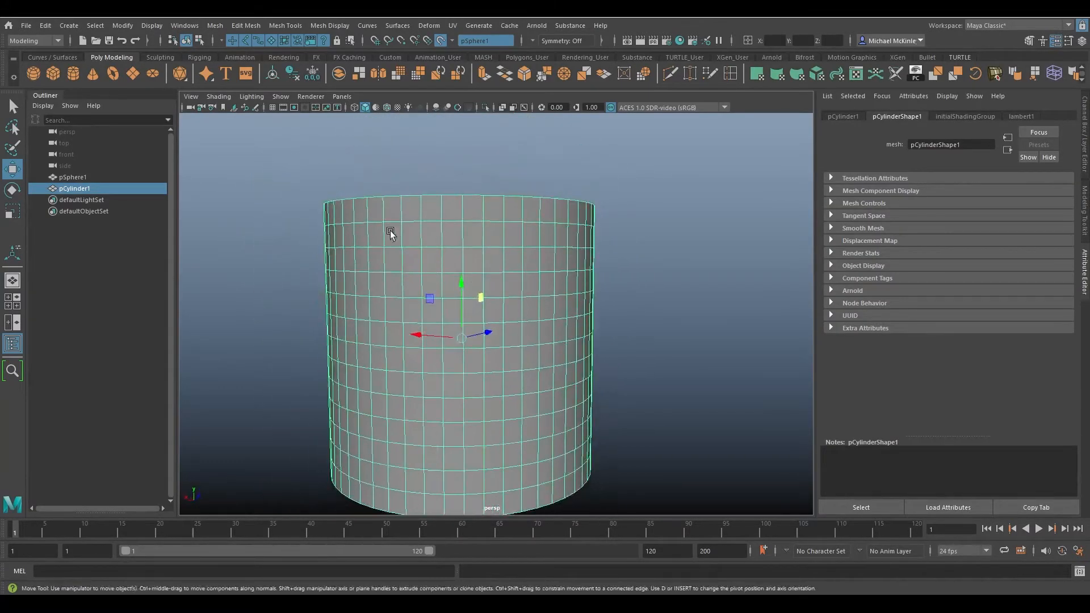
Scale the cylinder down to about 6.13 in X and Z and 4.81 in Y so its wall cuts through the grooved sphere's ridges
key("r")
left_click_drag(441, 279, 509, 354, "alt")
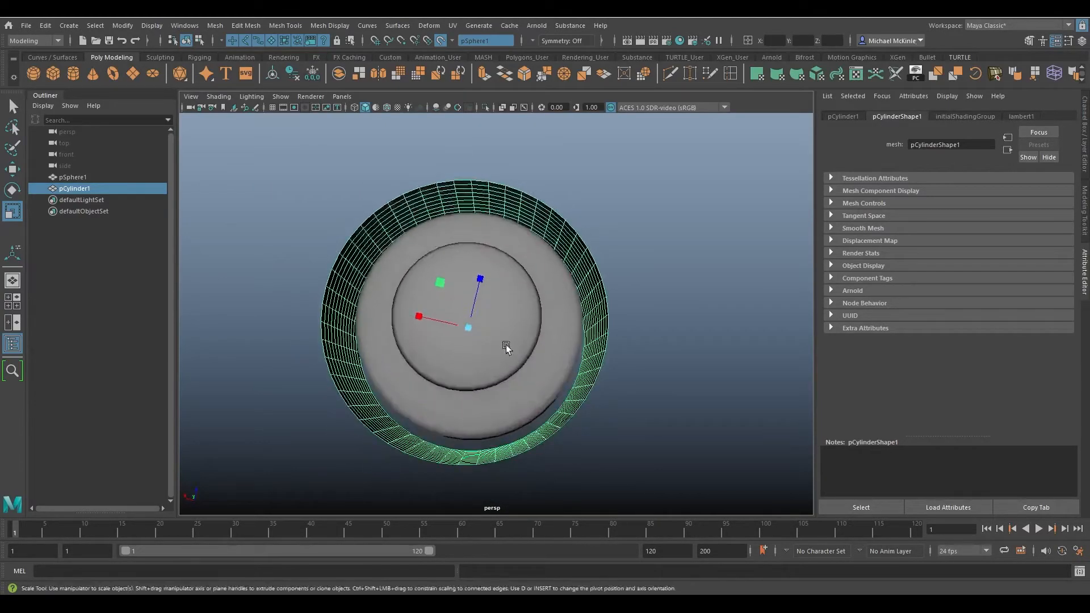
left_click_drag(446, 284, 475, 275)
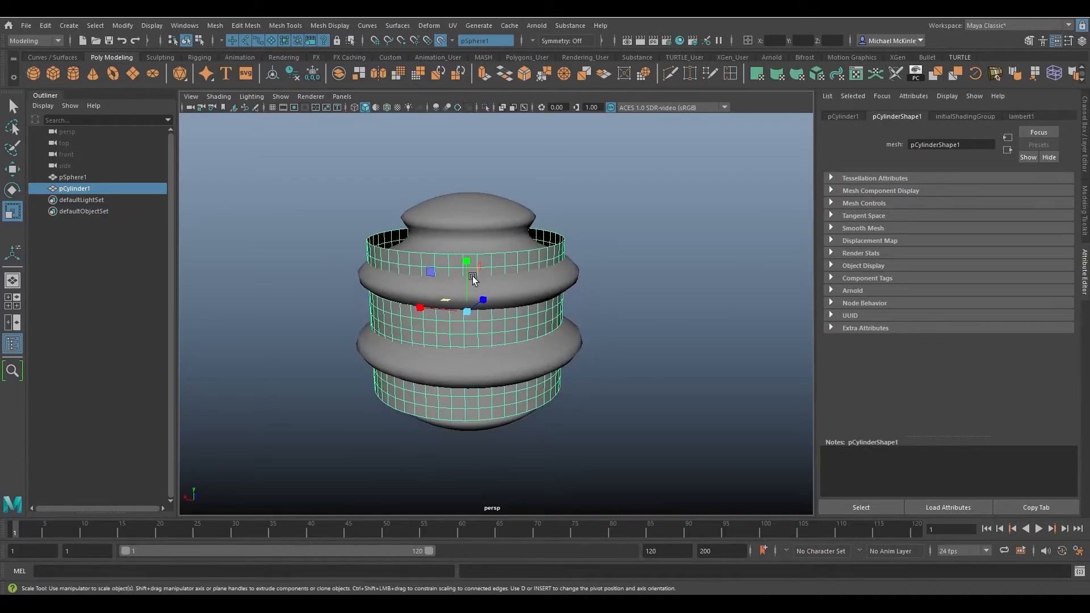
scroll(597, 287, "up", 5)
scroll(596, 287, "down", 4)
left_click_drag(579, 299, 493, 232, "alt")
key("w")
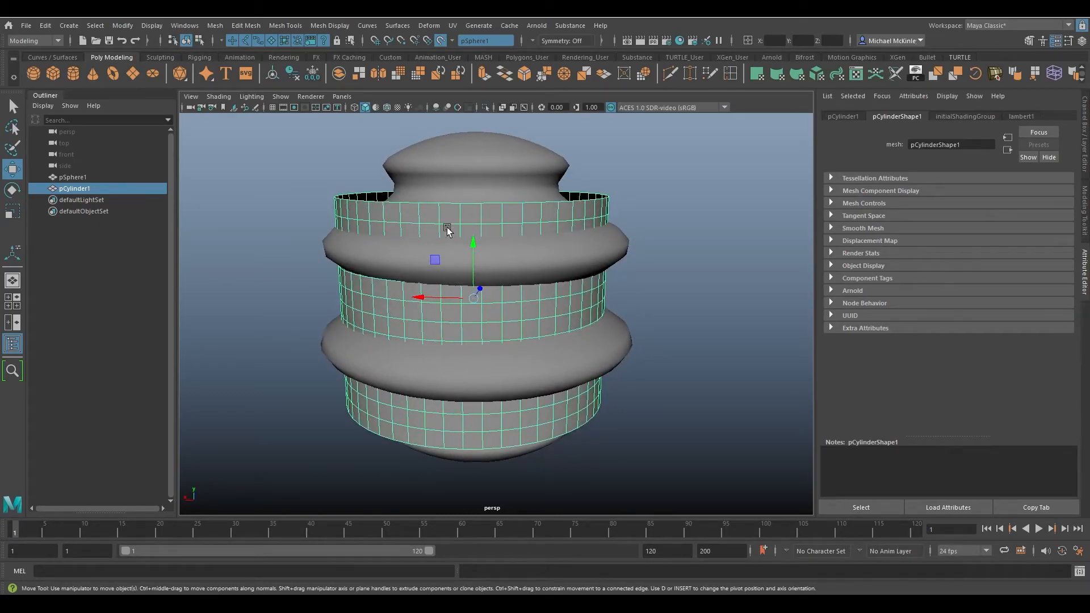
Try conforming the smaller cylinder to the live grooved sphere with the current settings, and undo the conform
left_click(257, 28)
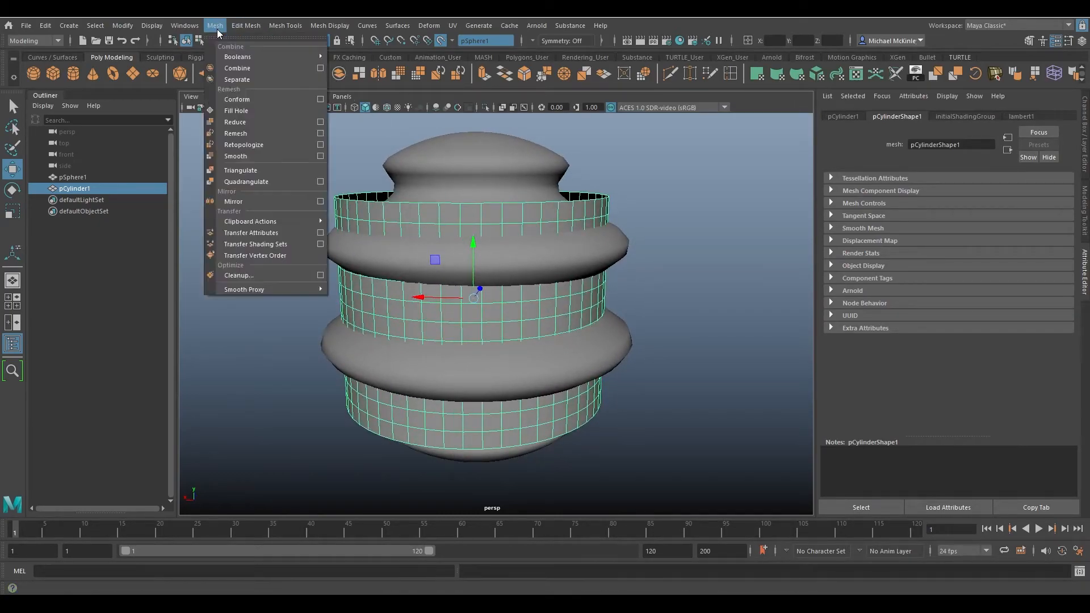
left_click(247, 97)
mouse_move(514, 267)
left_mouse_down("alt")
mouse_move(518, 244)
mouse_move(516, 316)
mouse_move(519, 278)
left_mouse_up("alt")
right_click_drag(555, 280, 598, 280, "alt")
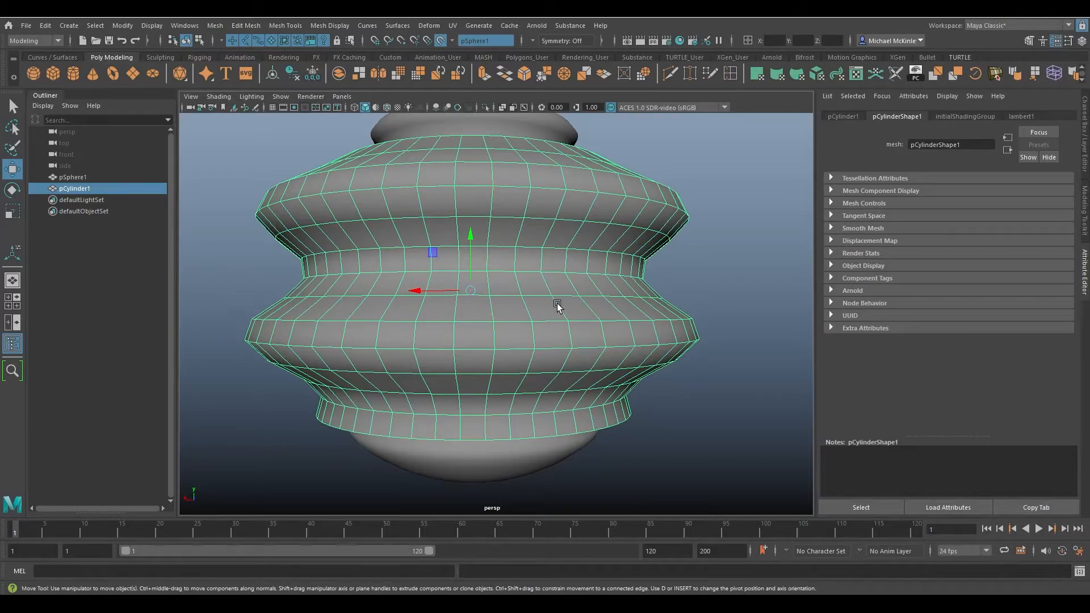
key("ctrl+z")
key("ctrl+z")
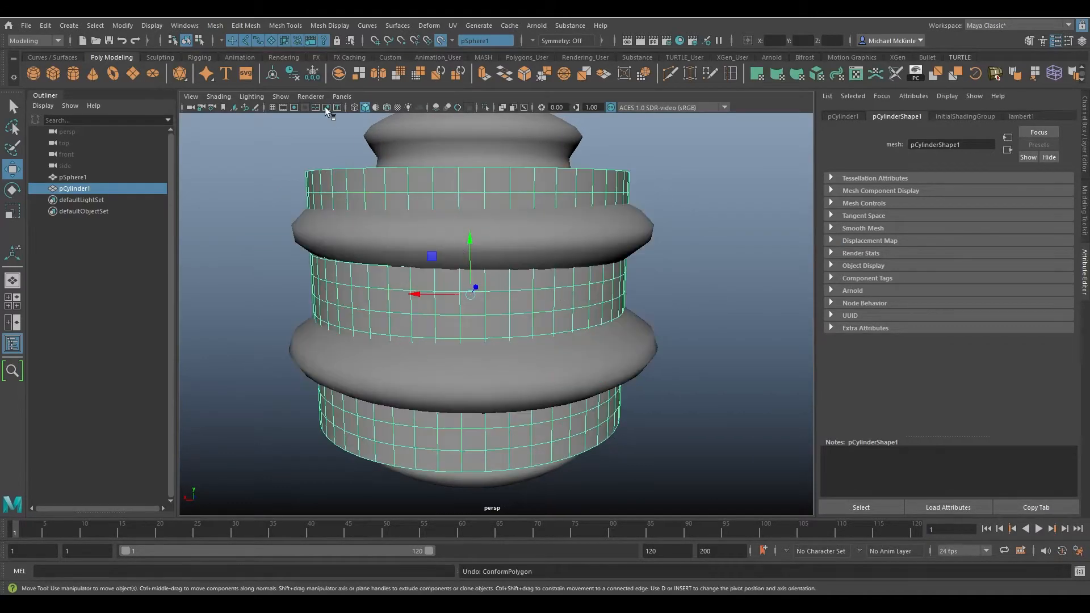
Set the Conform surface offset to 0.1, using the Along Normals projection
left_click(217, 27)
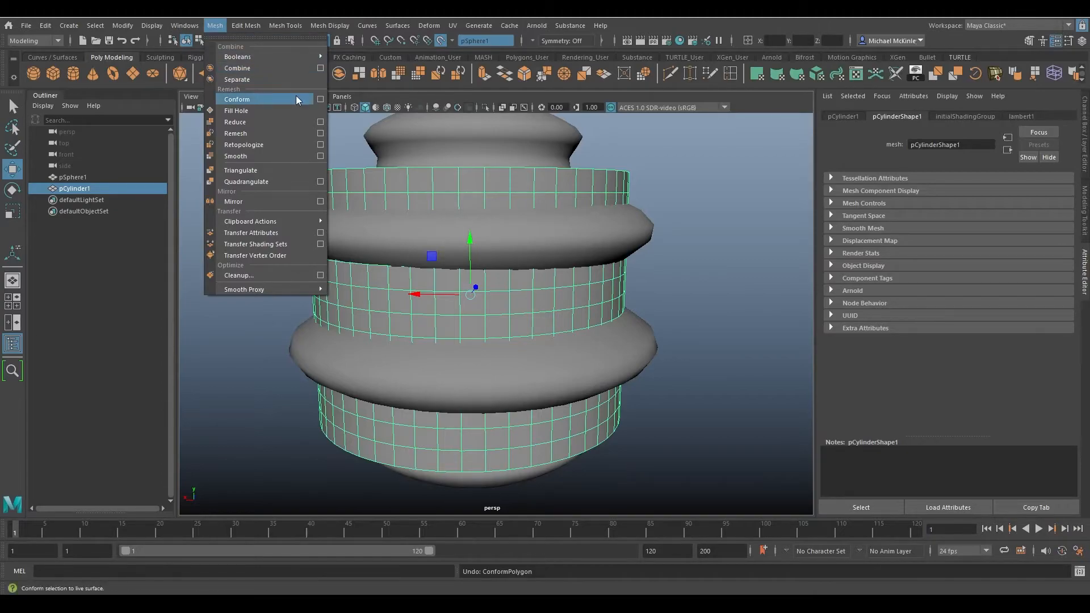
left_click(320, 100)
left_click_drag(779, 223, 849, 187)
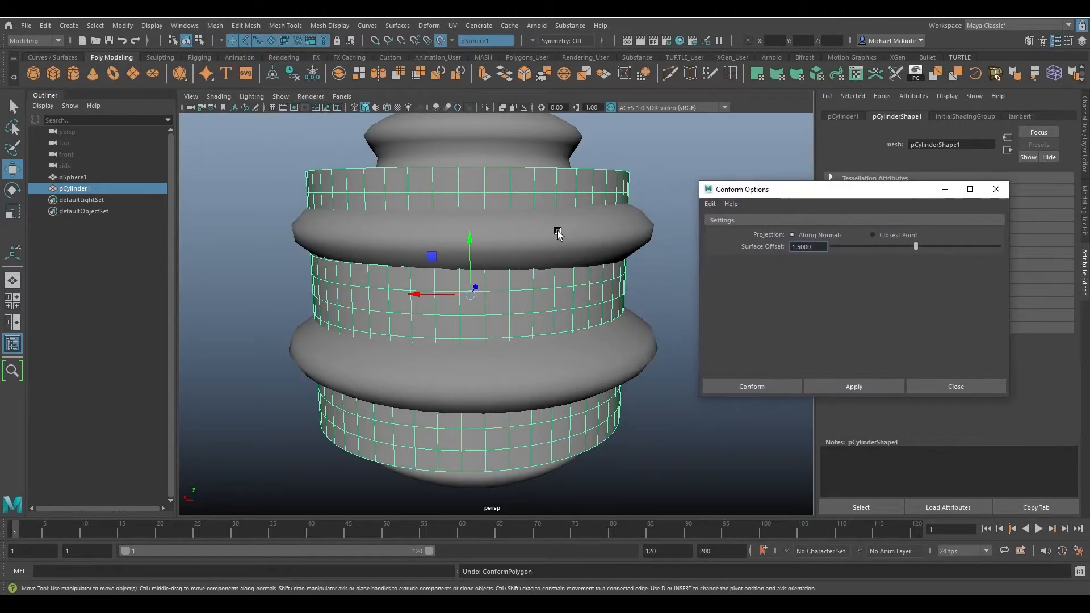
left_click_drag(576, 231, 598, 196, "alt")
left_click_drag(578, 430, 612, 338, "alt")
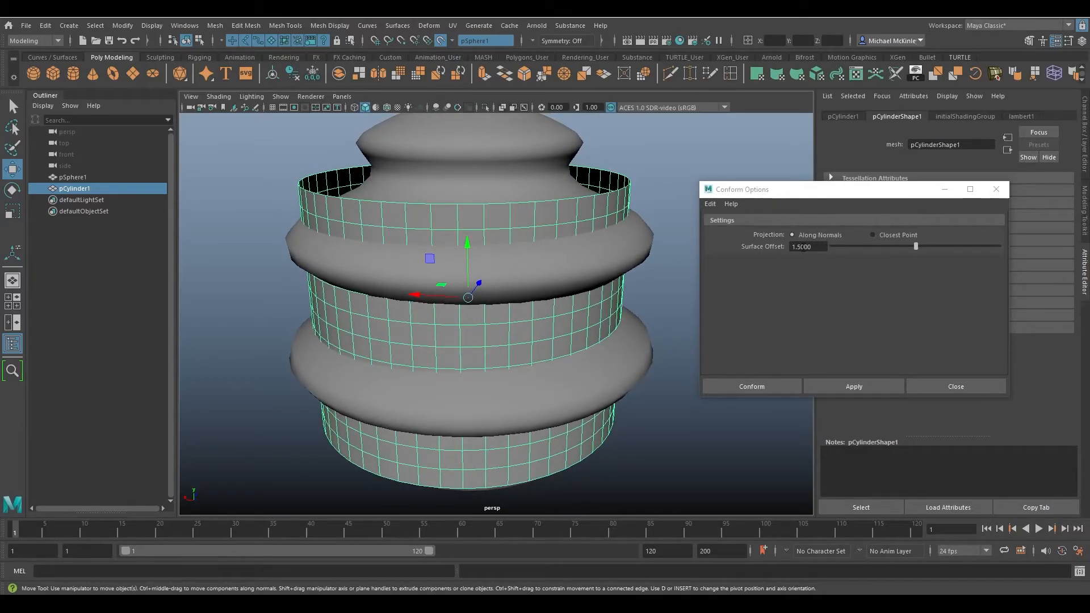
left_click_drag(824, 247, 762, 247)
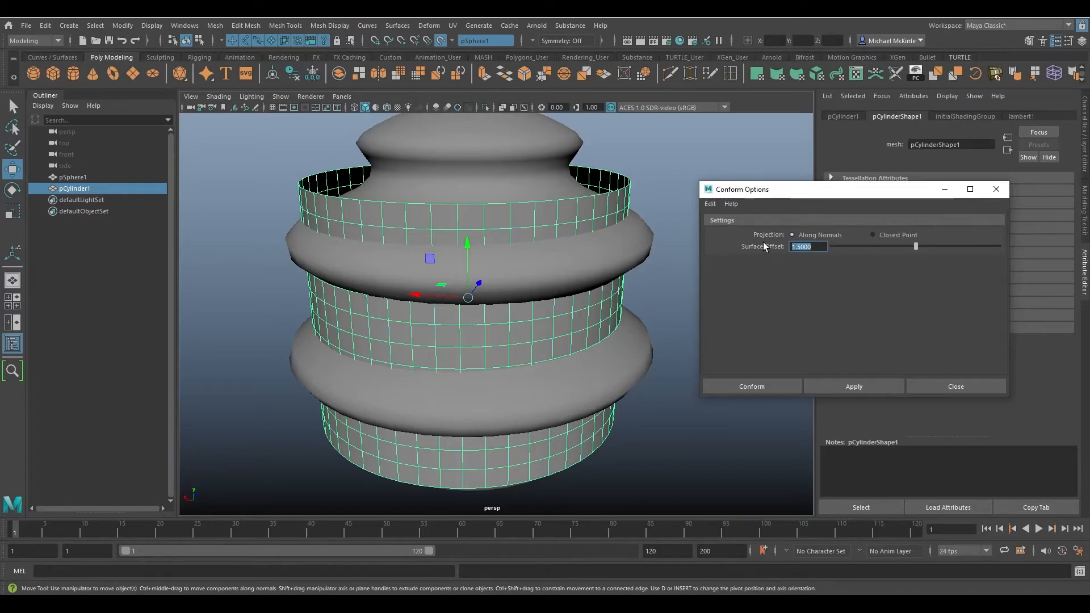
type("0.1")
key("Return")
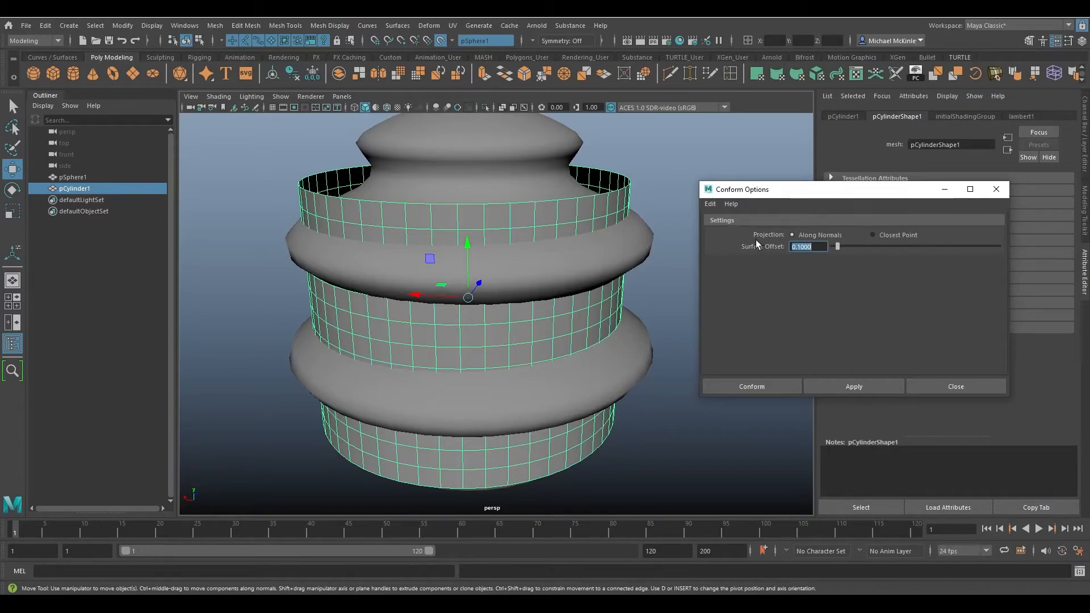
Try conforming the cylinder to the sphere along normals with the 0.1 offset, and undo the conform
left_click(761, 384)
left_click_drag(722, 362, 599, 287, "alt")
key("ctrl+z")
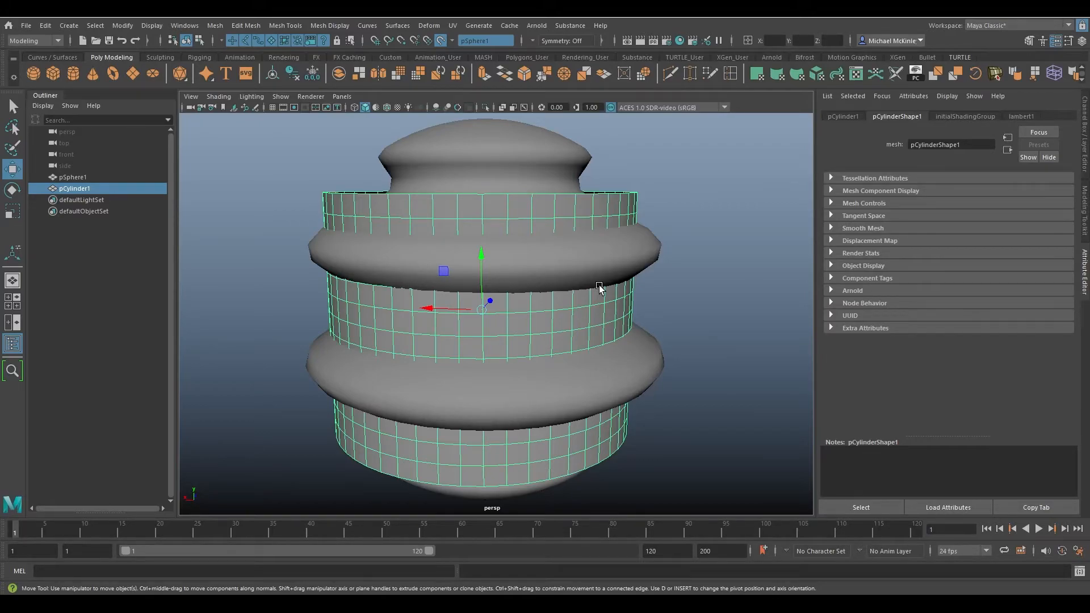
Reopen the conform options, try conforming the cylinder with the Closest Point projection and 0.1 offset, and undo the result
left_click(217, 26)
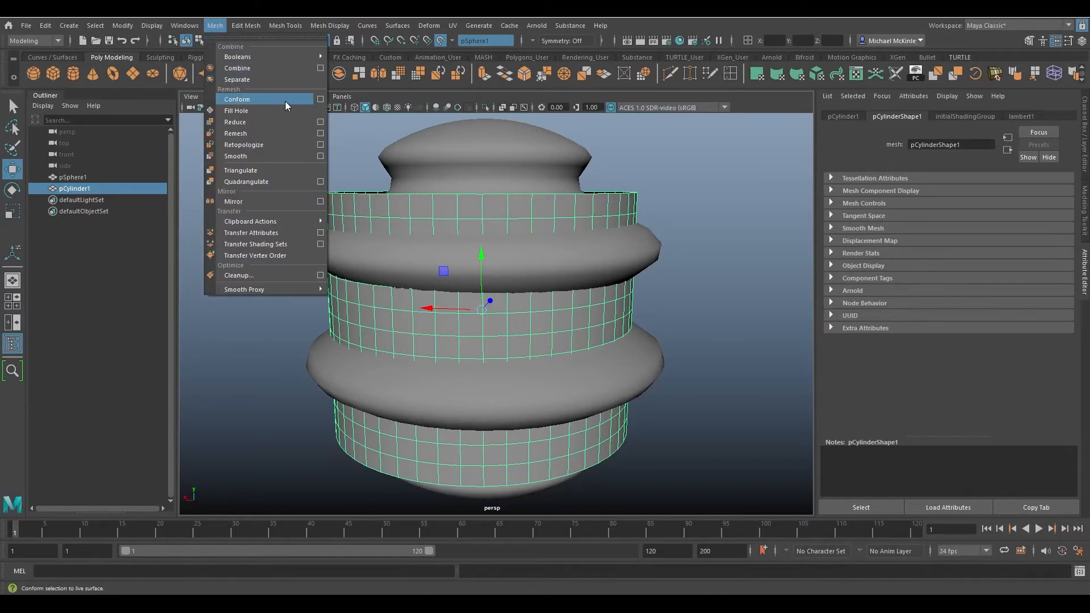
left_click(321, 100)
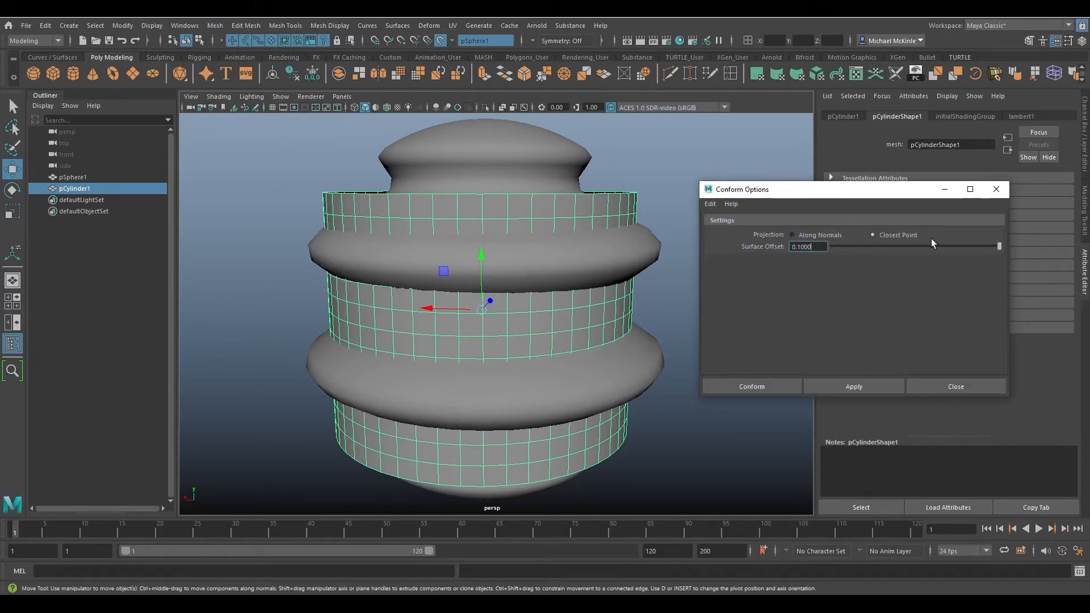
left_click(856, 386)
left_click_drag(476, 273, 554, 299, "alt")
key("ctrl+z")
middle_click_drag(596, 287, 482, 308, "alt")
key("ctrl+z")
Conform the cylinder to the live grooved sphere with the Along Normals projection and a surface offset of 0.1
left_click(811, 236)
left_click(860, 384)
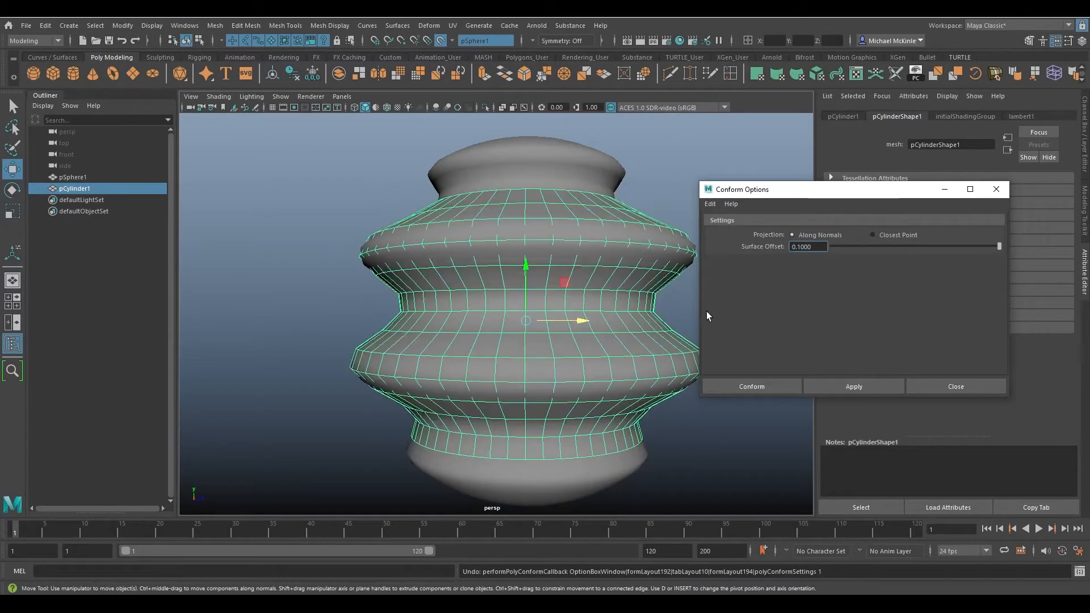
Try moving the conformed cylinder about 15 units along negative Z away from the sphere, and undo the move
left_click_drag(587, 318, 324, 287)
middle_click_drag(324, 287, 350, 270, "alt")
left_click_drag(456, 296, 405, 295)
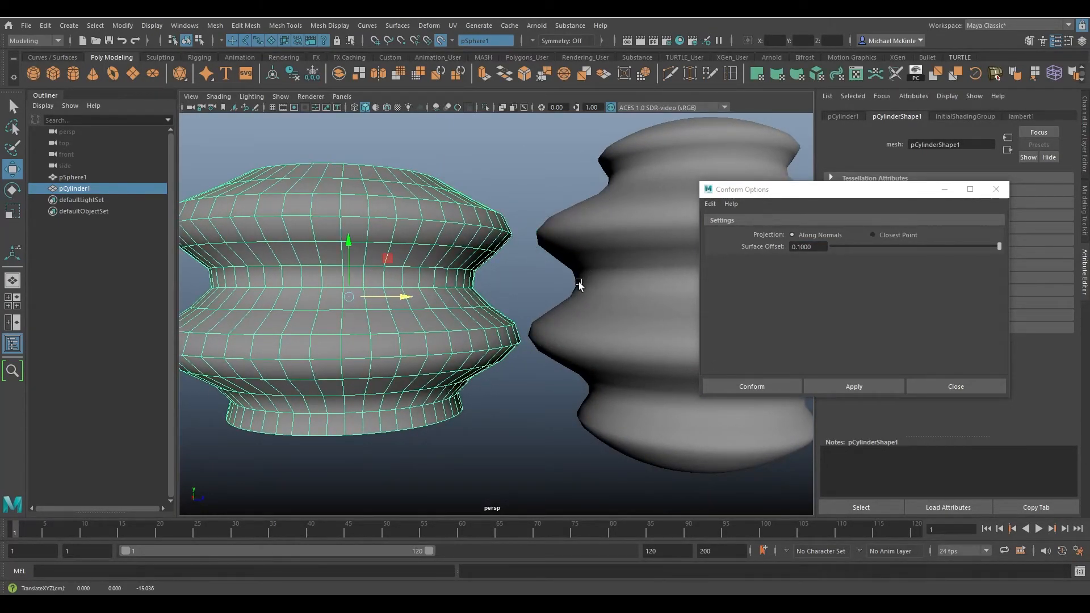
key("ctrl+z")
key("ctrl+z")
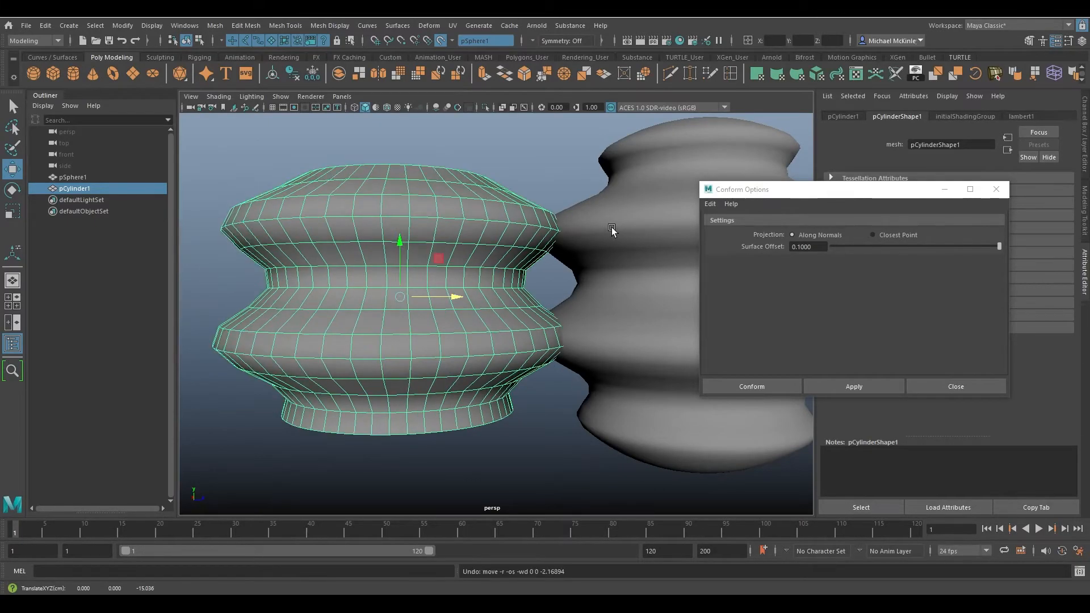
middle_click_drag(656, 238, 442, 255, "alt")
left_click_drag(443, 257, 509, 269, "alt")
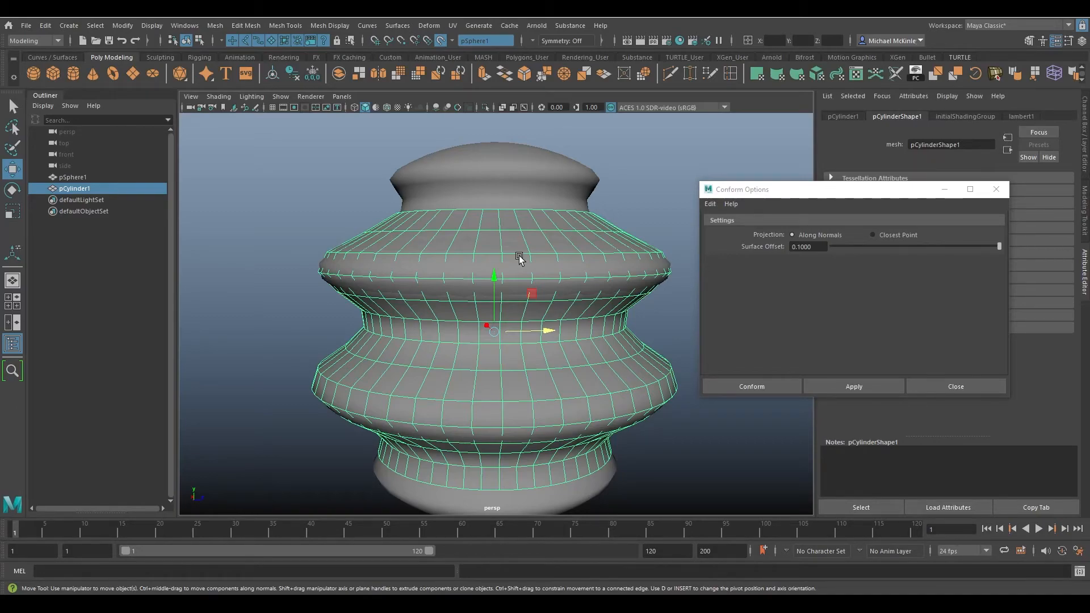
Close the conform options and turn off the grooved sphere's live surface
left_click(944, 386)
left_click_drag(595, 298, 547, 290, "alt")
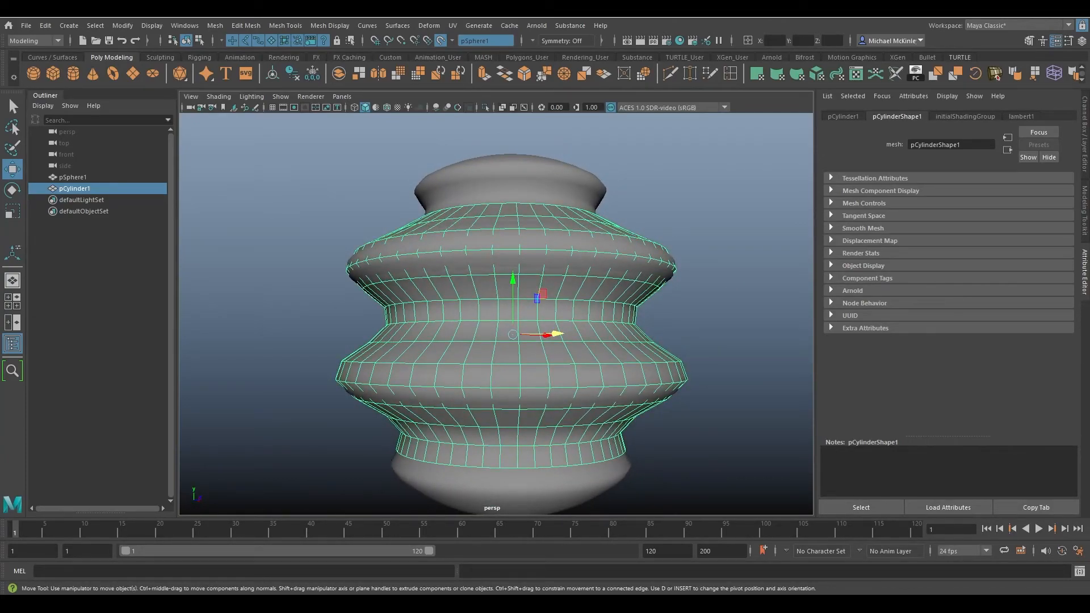
left_click_drag(653, 240, 624, 266, "alt")
key("q")
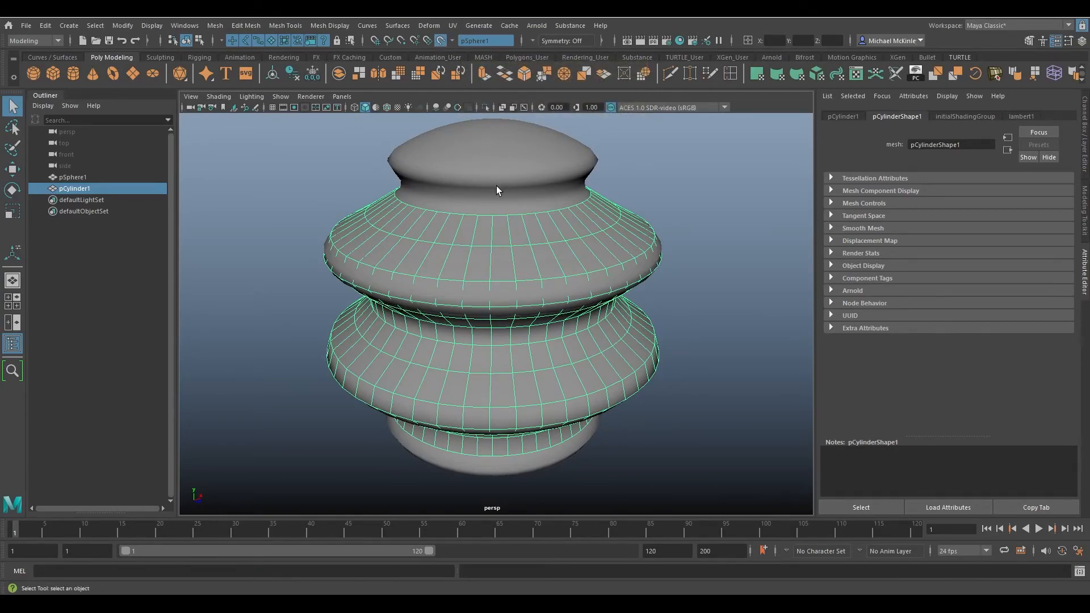
left_click(440, 40)
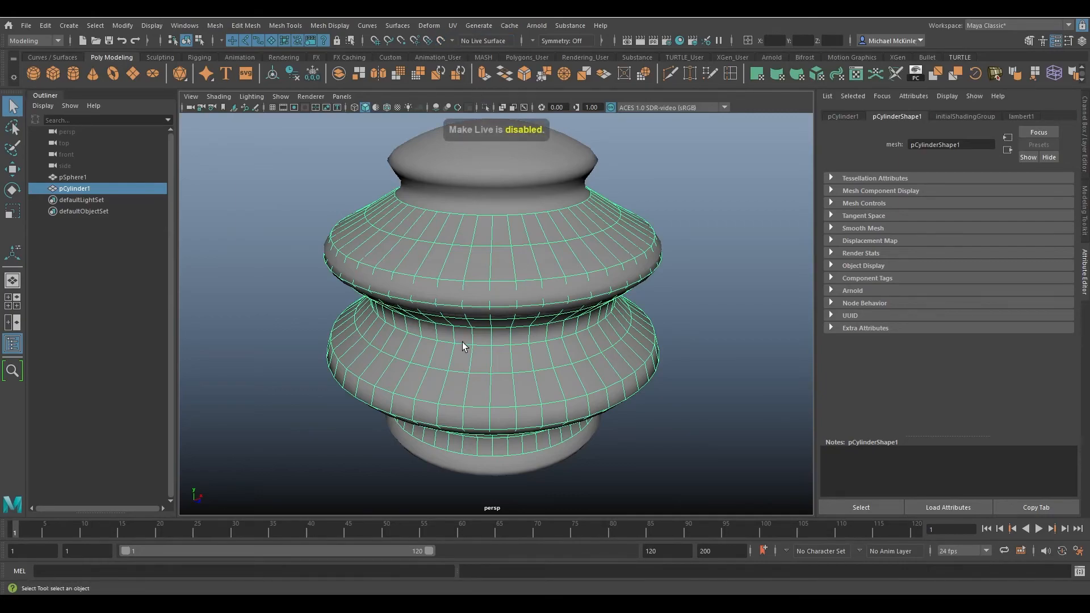
Move the grooved sphere about 14.5 units along negative Z so it stands beside the conformed cylinder
left_click(642, 298)
key("w")
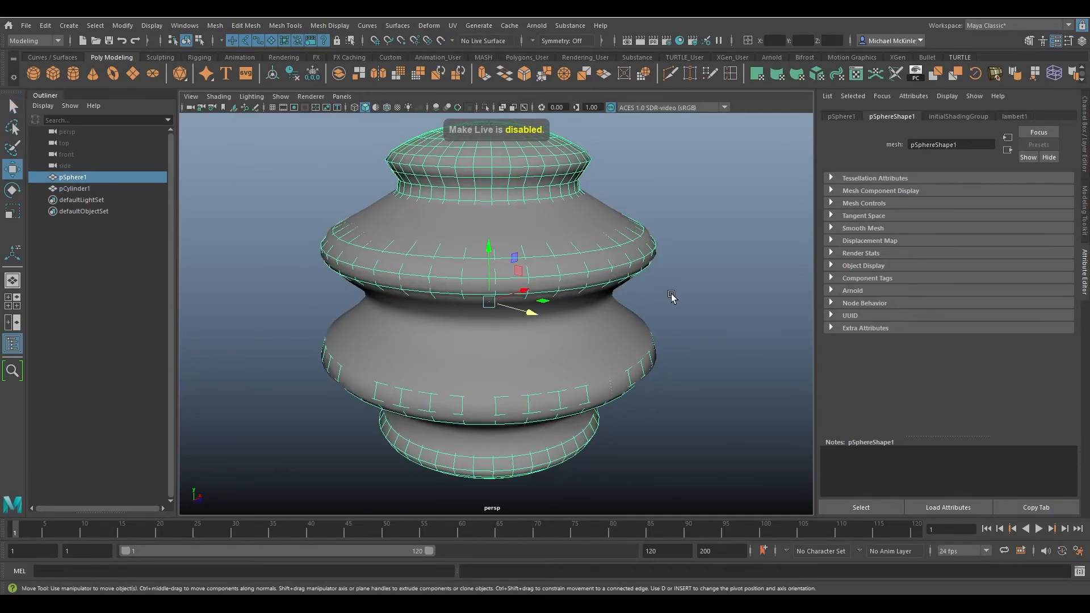
middle_click_drag(672, 296, 382, 246)
left_click_drag(381, 245, 361, 241)
left_click_drag(494, 322, 582, 329, "alt")
right_click_drag(582, 329, 435, 319, "alt")
middle_click_drag(436, 319, 549, 310, "alt")
mouse_move(452, 260)
left_mouse_down()
mouse_move(488, 226)
mouse_move(467, 256)
left_mouse_up()
key("ctrl+z")
Show the Channel Box and compare the conformed cylinder with the grooved sphere, examining each object's transform values
left_click(625, 273)
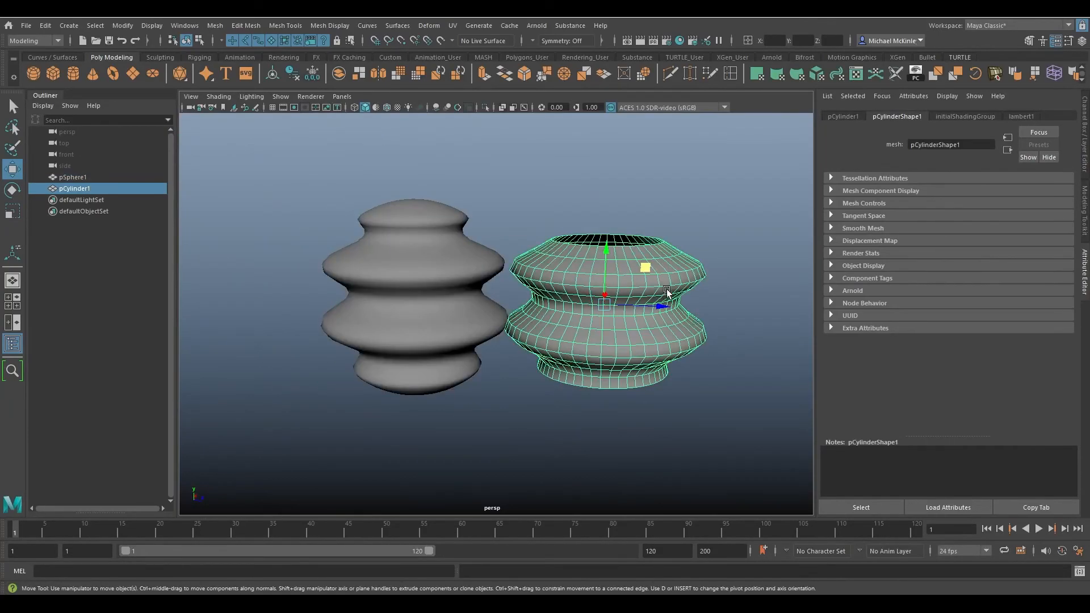
middle_click_drag(629, 326, 605, 322, "alt")
left_click(1085, 132)
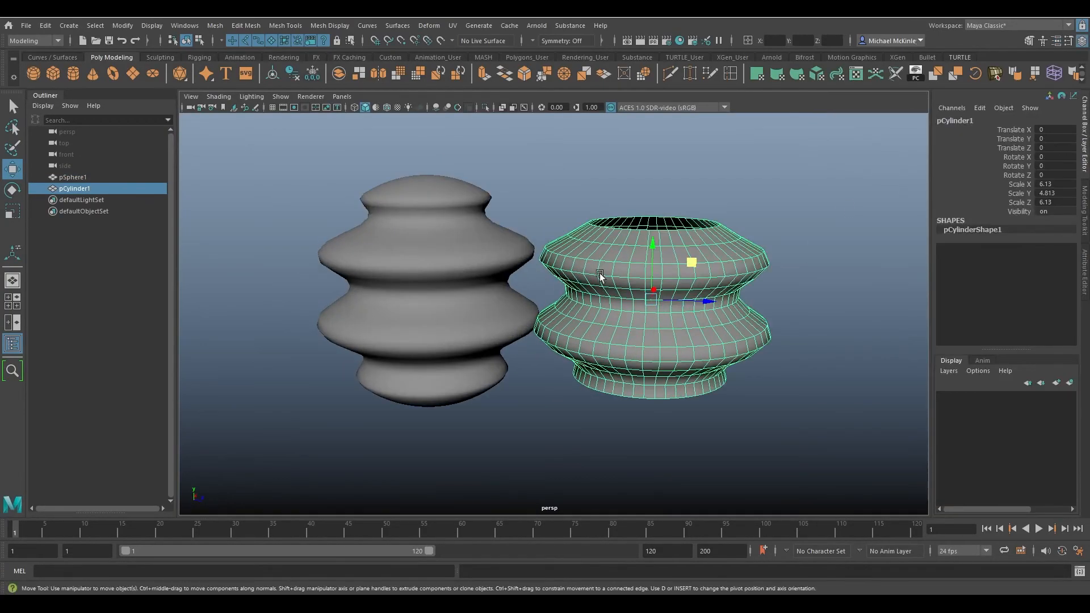
left_click_drag(553, 266, 537, 297, "alt")
middle_click_drag(511, 315, 490, 327, "alt")
right_click_drag(489, 326, 603, 357, "alt")
left_click_drag(602, 357, 571, 323, "alt")
left_click(417, 328)
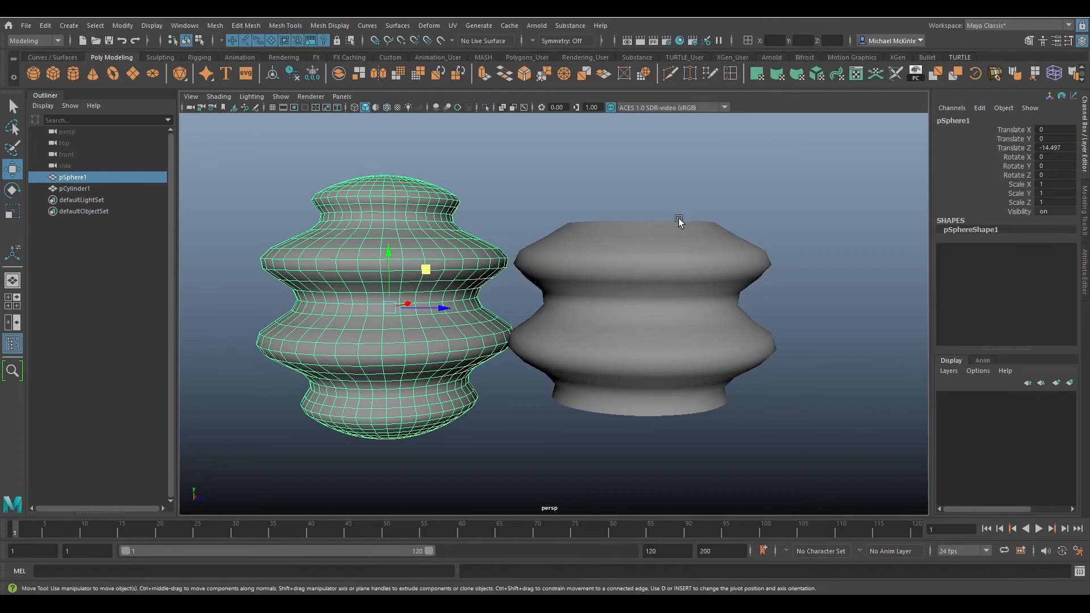
left_click(663, 343)
left_click_drag(696, 316, 753, 362, "alt")
key("q")
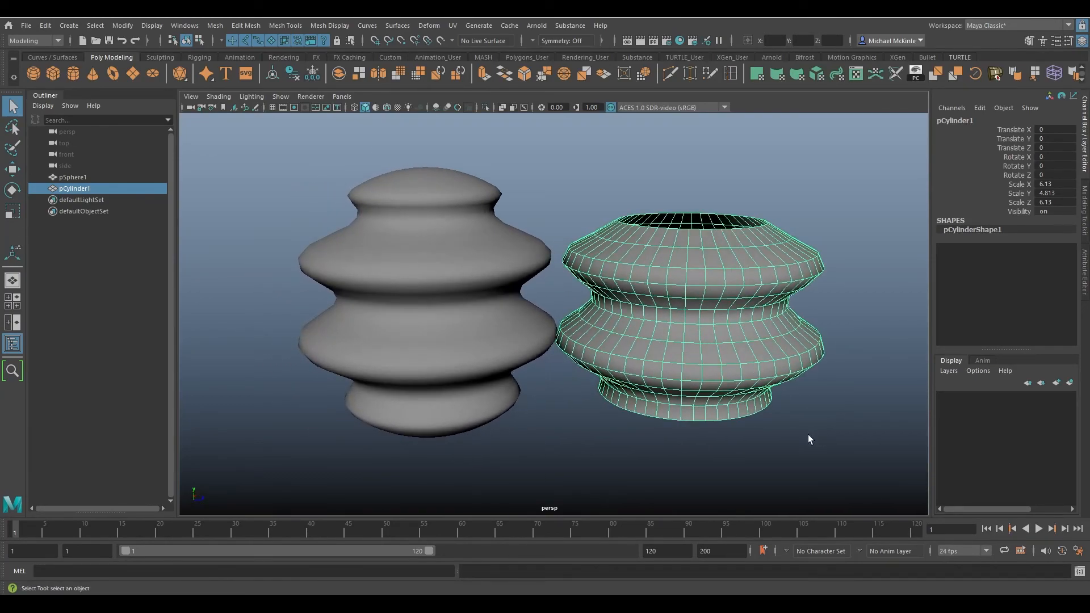